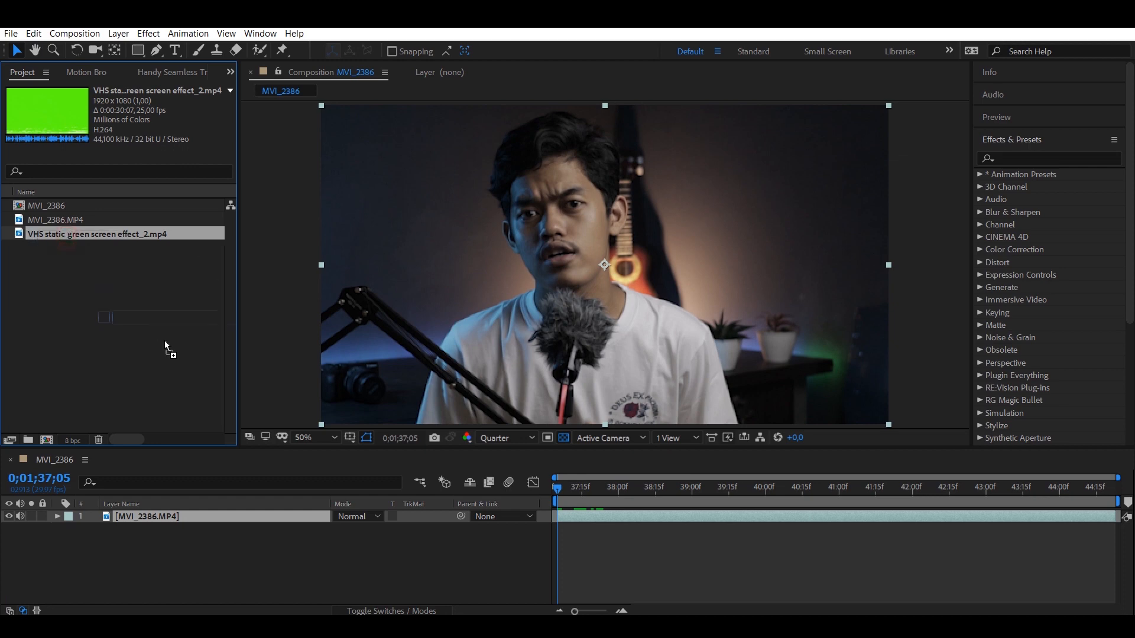
- Place the VHS static green screen clip above the MVI_2386.MP4 layer and key out its green background with Keylight (1.2)
{"action": "left_click_drag", "start_coordinate": [195, 492], "coordinate": [198, 514]}
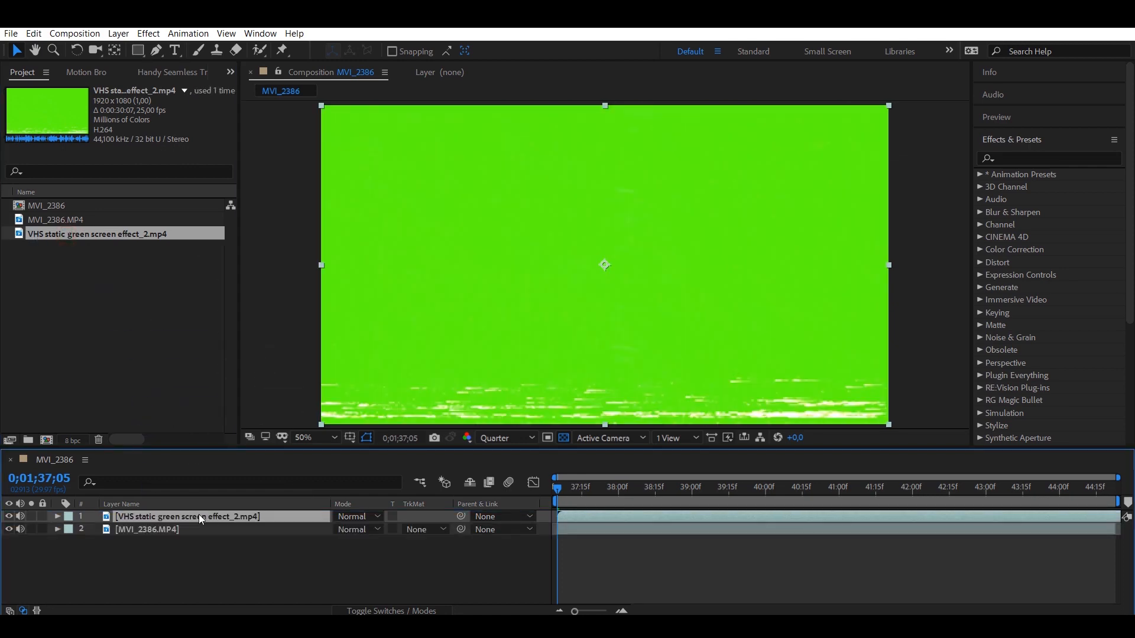
{"action": "left_click", "coordinate": [1056, 162]}
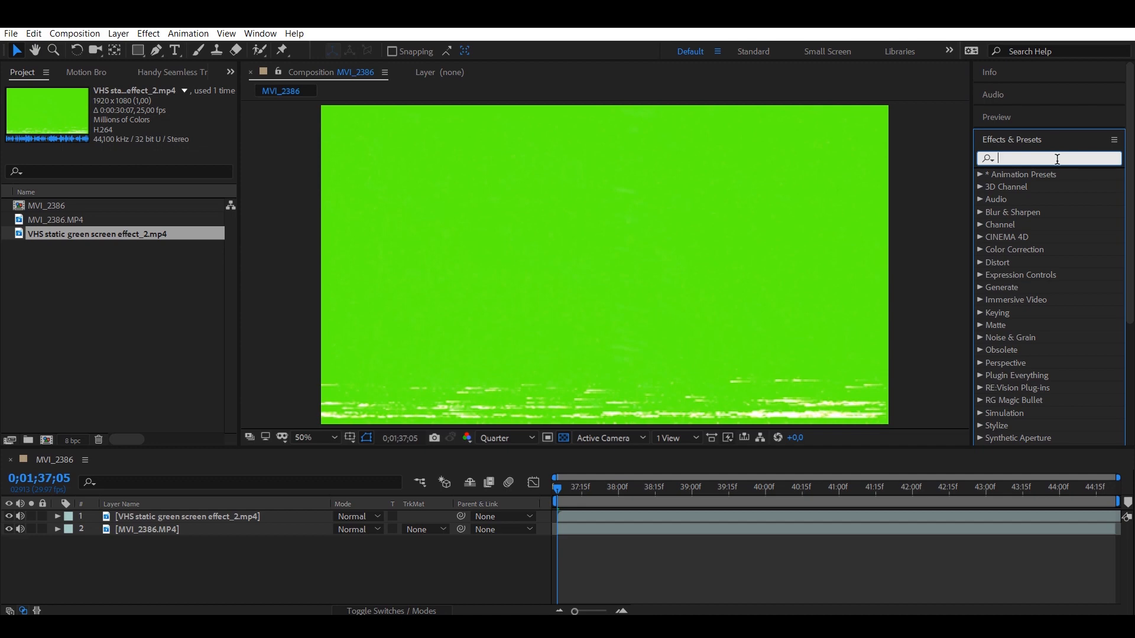
{"action": "type", "text": "keylight"}
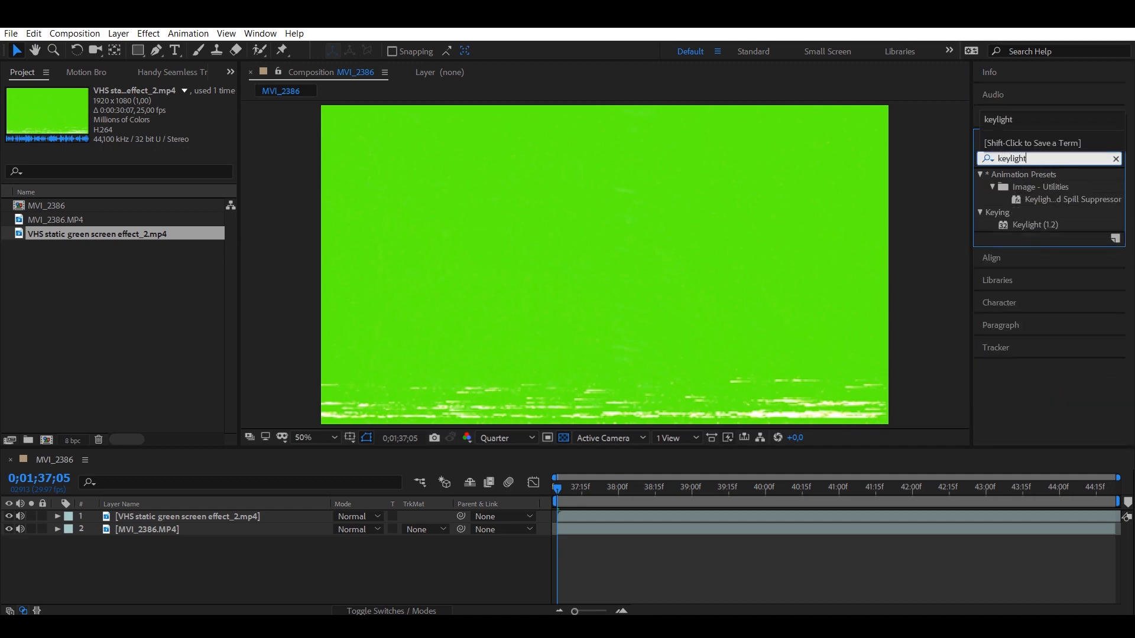
{"action": "left_click", "coordinate": [1046, 226]}
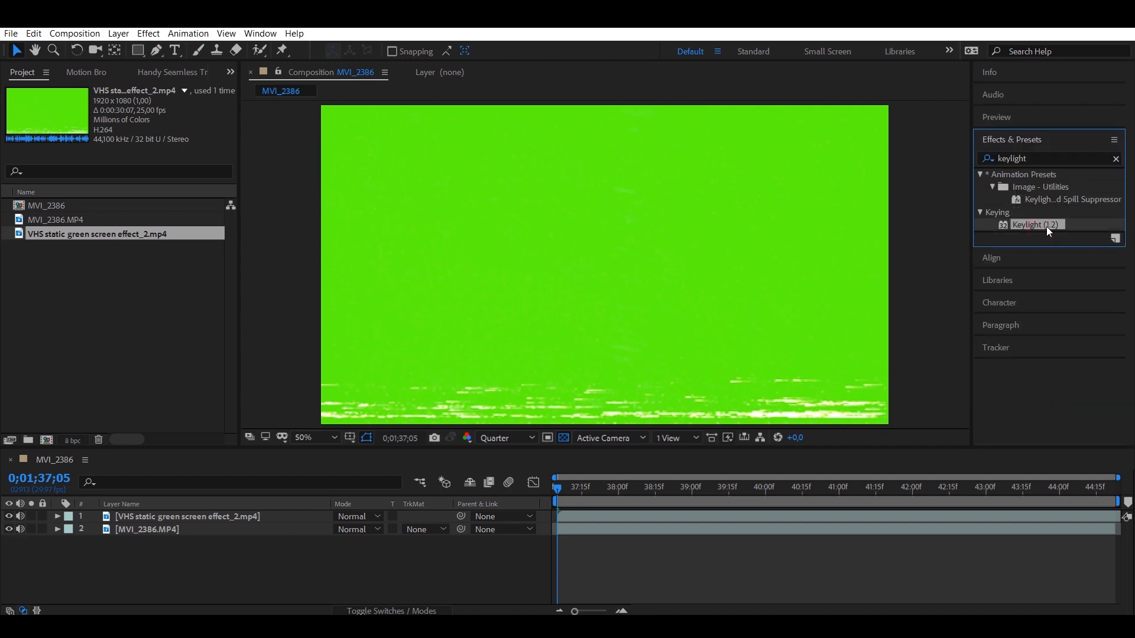
{"action": "left_click_drag", "start_coordinate": [1048, 225], "coordinate": [266, 516]}
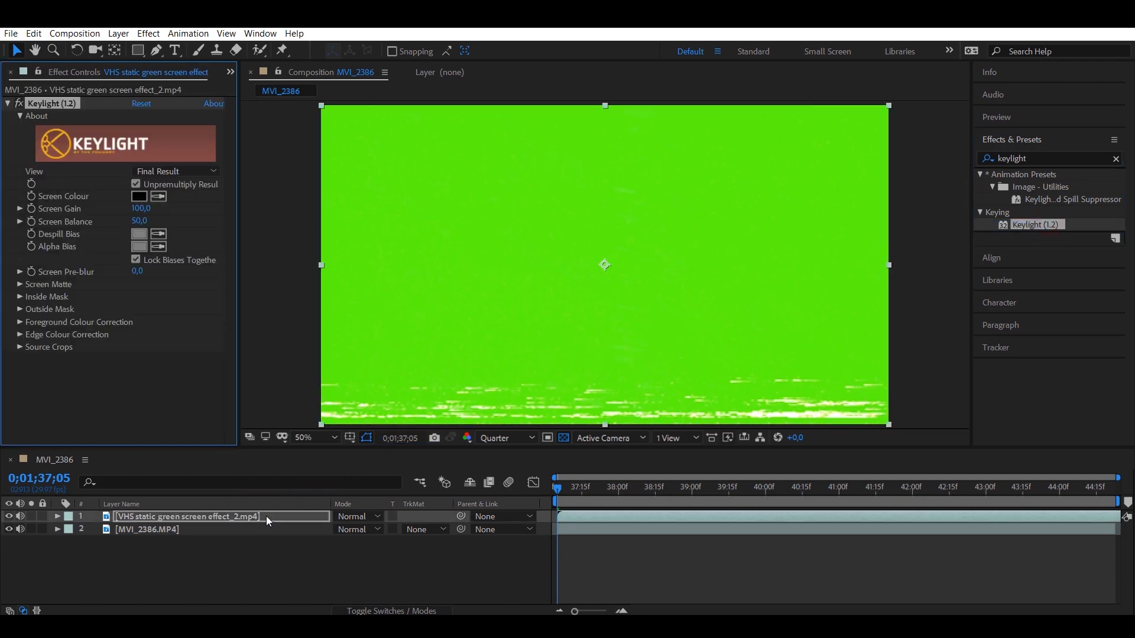
{"action": "left_click", "coordinate": [159, 196]}
{"action": "left_click", "coordinate": [412, 231]}
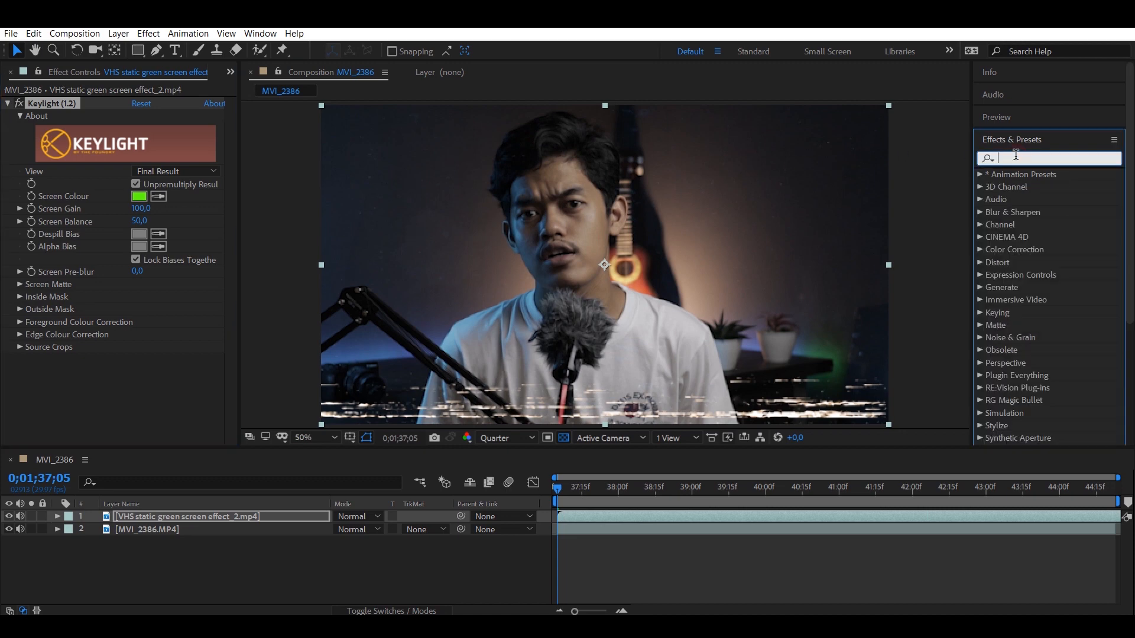
- Find the Displacement Map effect and apply it to the MVI_2386.MP4 layer
{"action": "type", "text": "displa"}
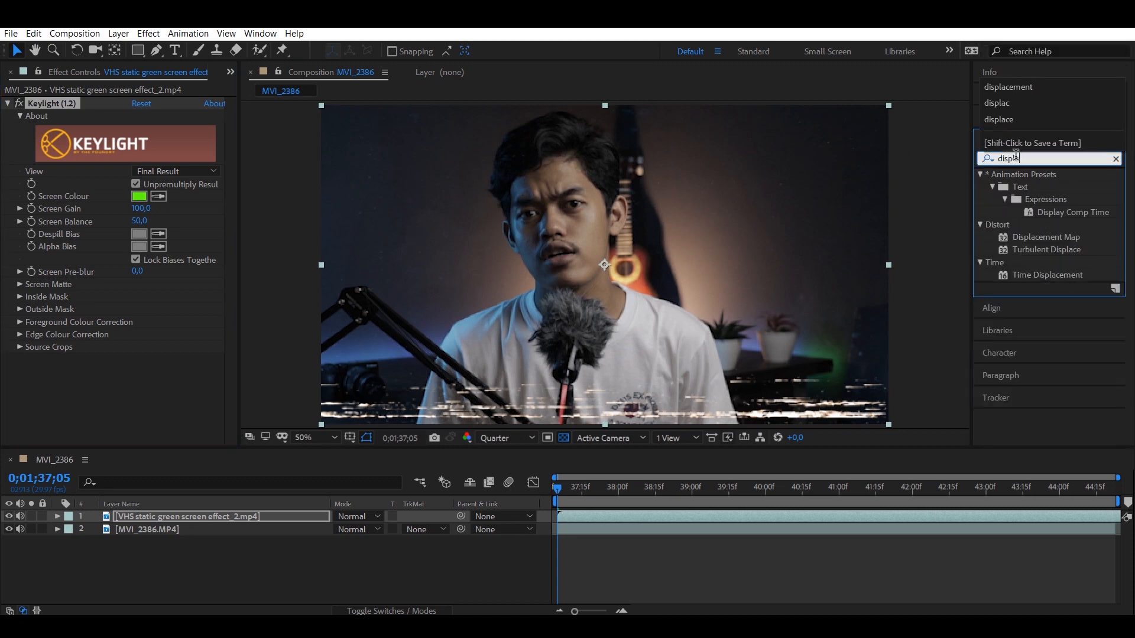
{"action": "type", "text": "ceme"}
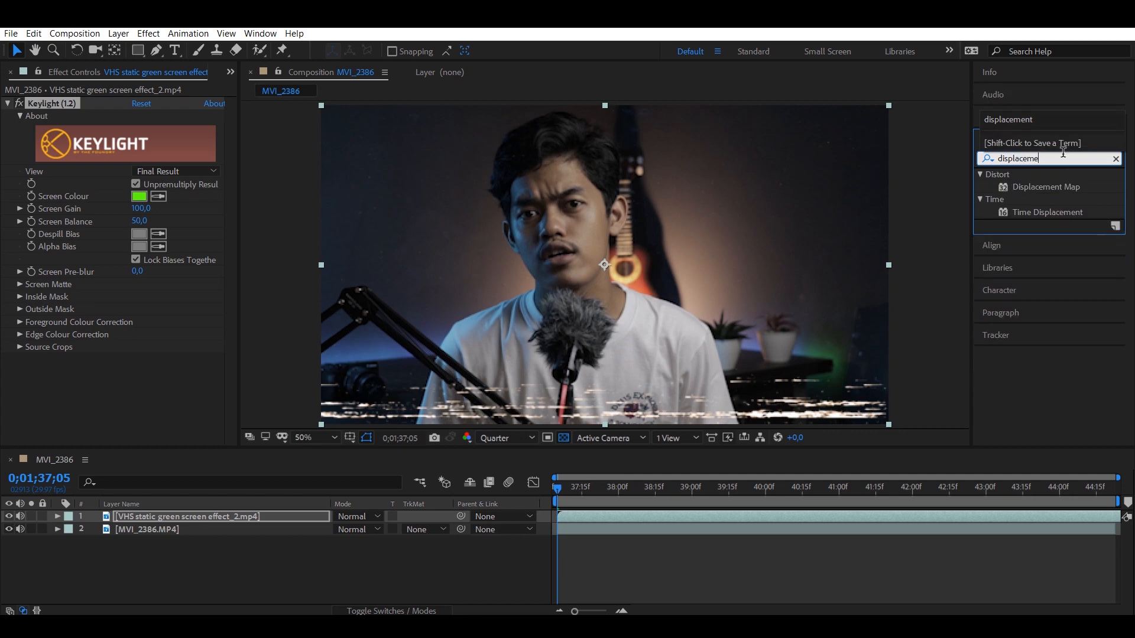
{"action": "left_click", "coordinate": [1050, 187]}
{"action": "left_click_drag", "start_coordinate": [1053, 184], "coordinate": [161, 524]}
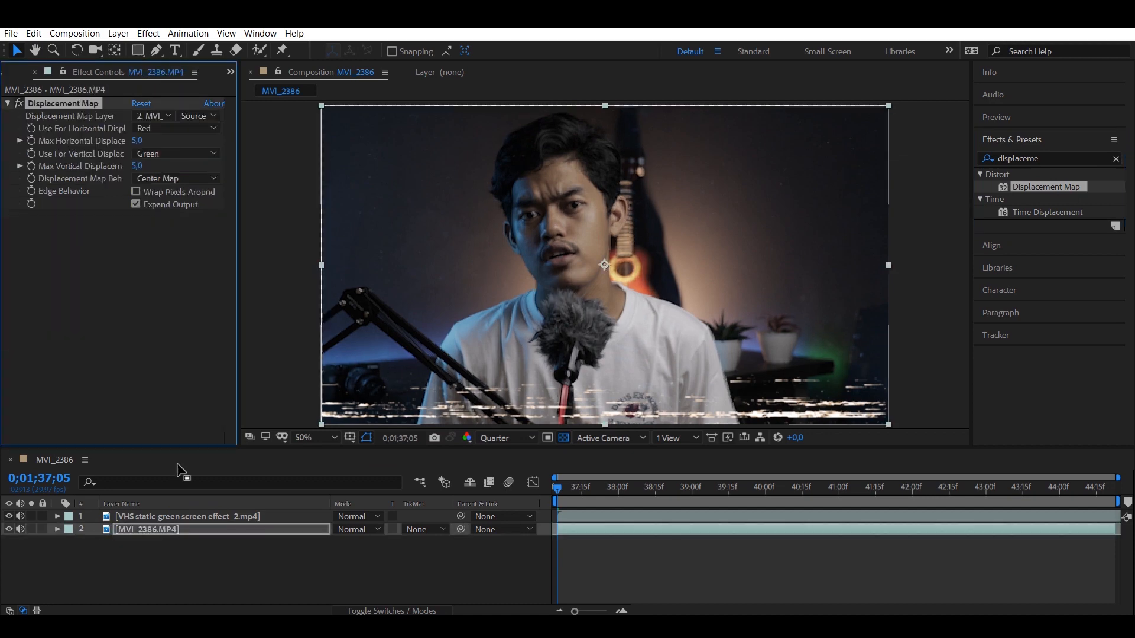
- Configure Displacement Map with the VHS static layer as map, maximum horizontal displacement 22 and Wrap Pixels Around enabled
{"action": "left_click", "coordinate": [156, 116]}
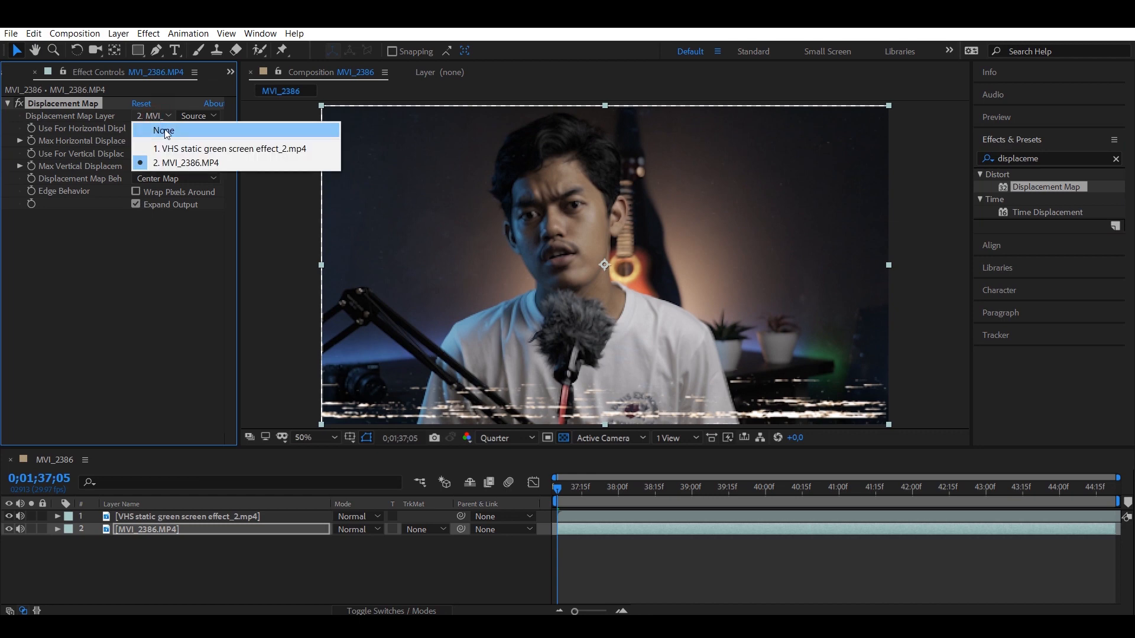
{"action": "left_click", "coordinate": [174, 149]}
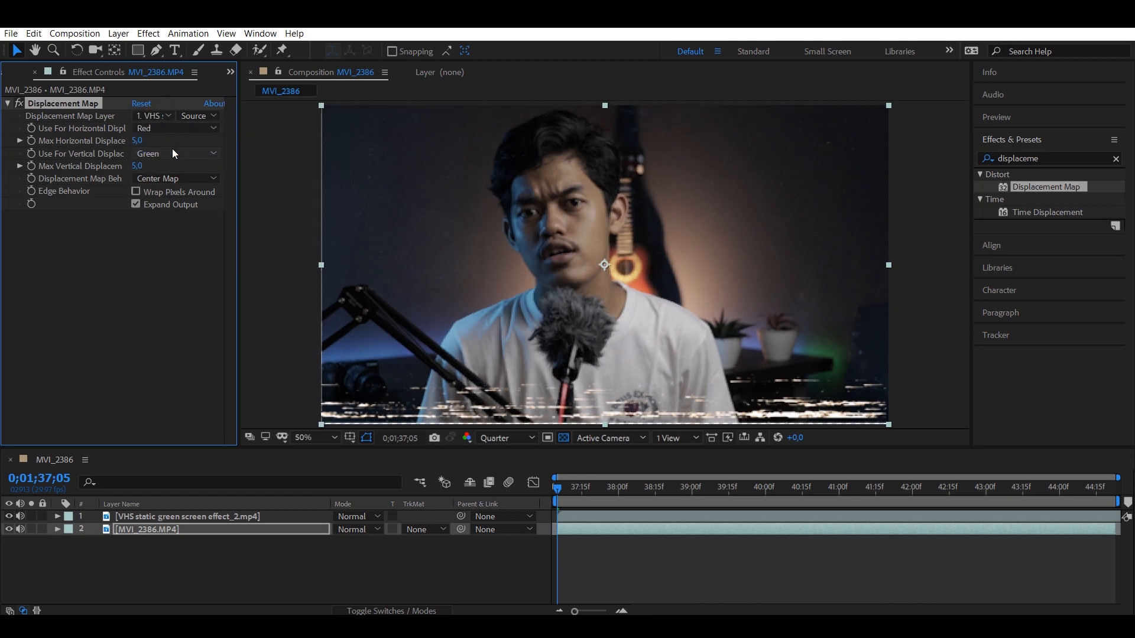
{"action": "left_click", "coordinate": [138, 141]}
{"action": "type", "text": "22"}
{"action": "key", "text": "Return"}
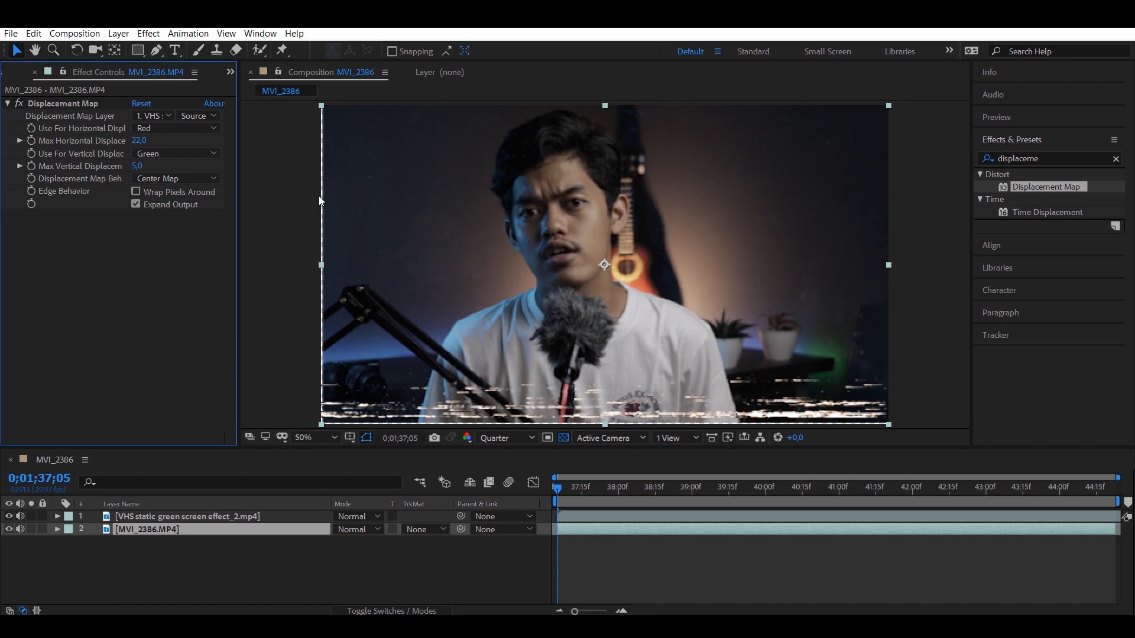
{"action": "left_click", "coordinate": [137, 191]}
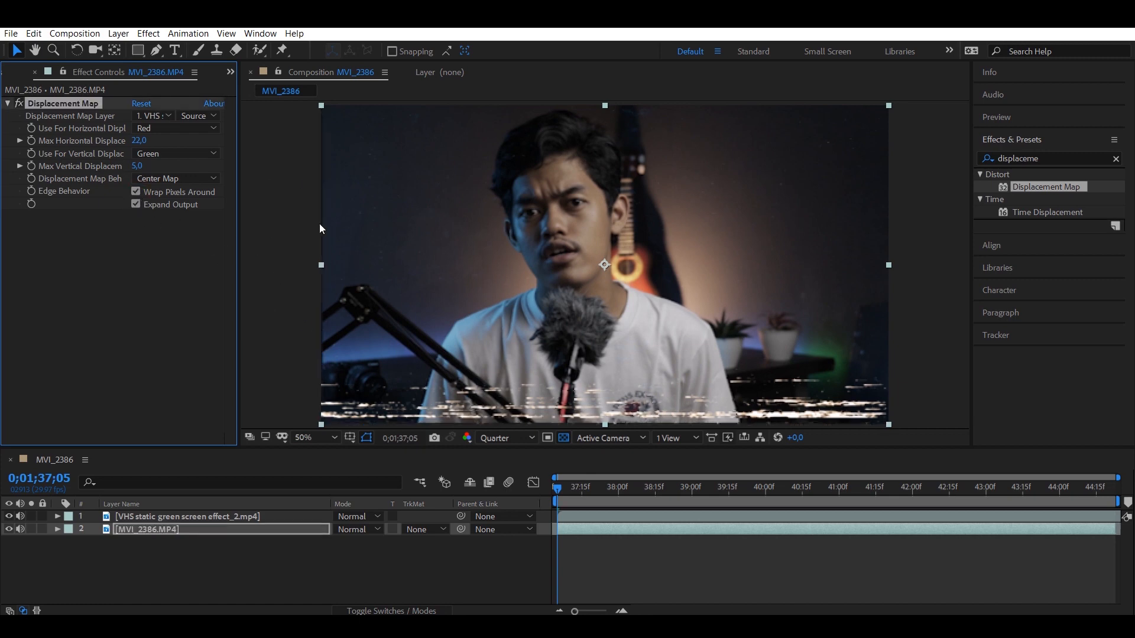
- Hide the VHS static green screen layer and preview the displaced footage, returning the playhead to the clip's start
{"action": "left_click", "coordinate": [137, 517]}
{"action": "left_click", "coordinate": [9, 517]}
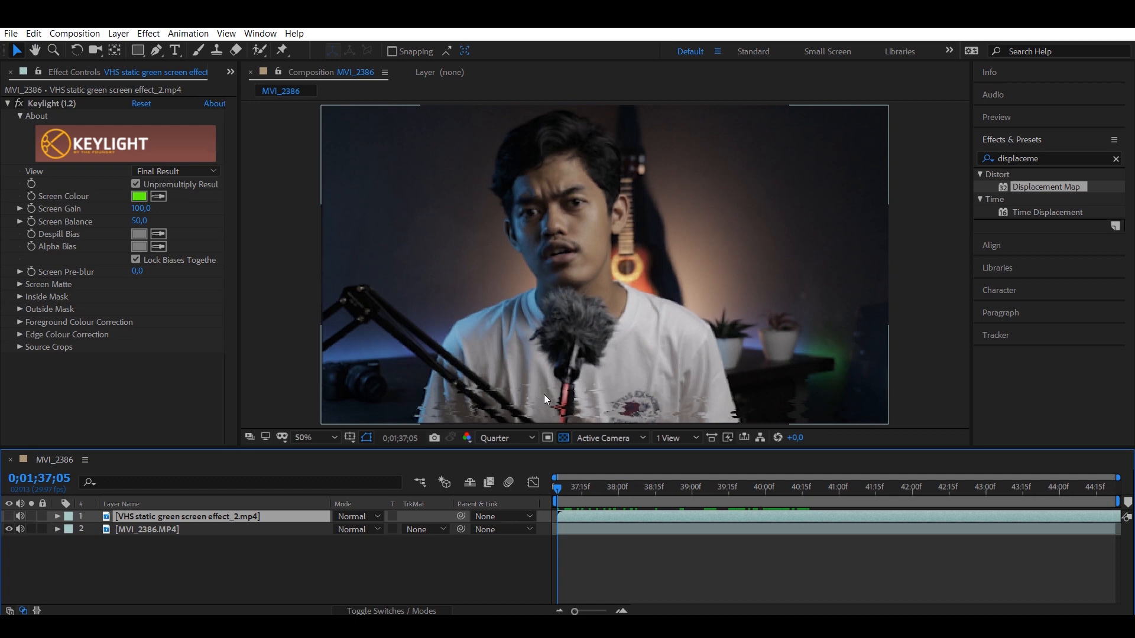
{"action": "key", "text": "space"}
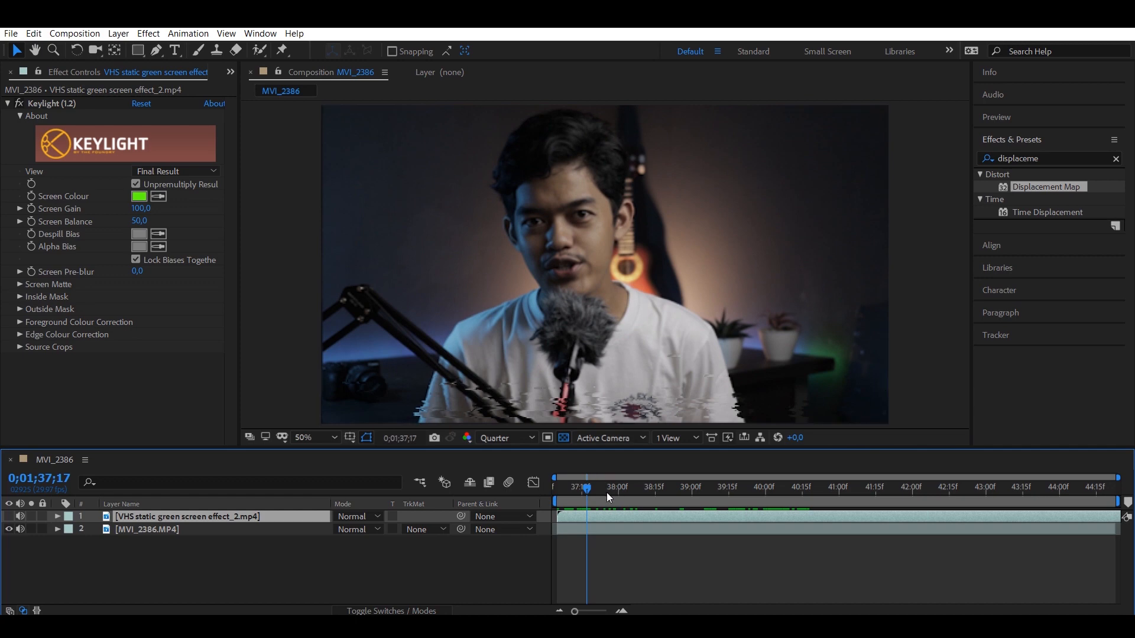
{"action": "left_click_drag", "start_coordinate": [633, 487], "coordinate": [518, 469]}
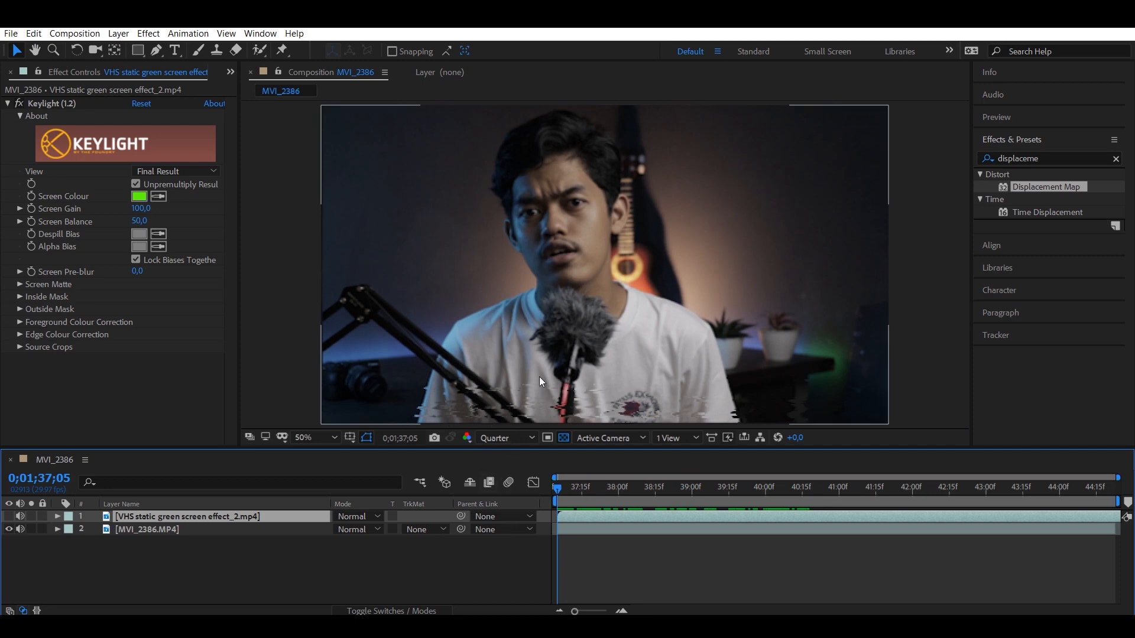
- Pre-compose the VHS static and MVI_2386.MP4 layers together into a new composition named "vhs"
{"action": "left_click", "coordinate": [333, 575]}
{"action": "left_click_drag", "start_coordinate": [333, 576], "coordinate": [246, 516]}
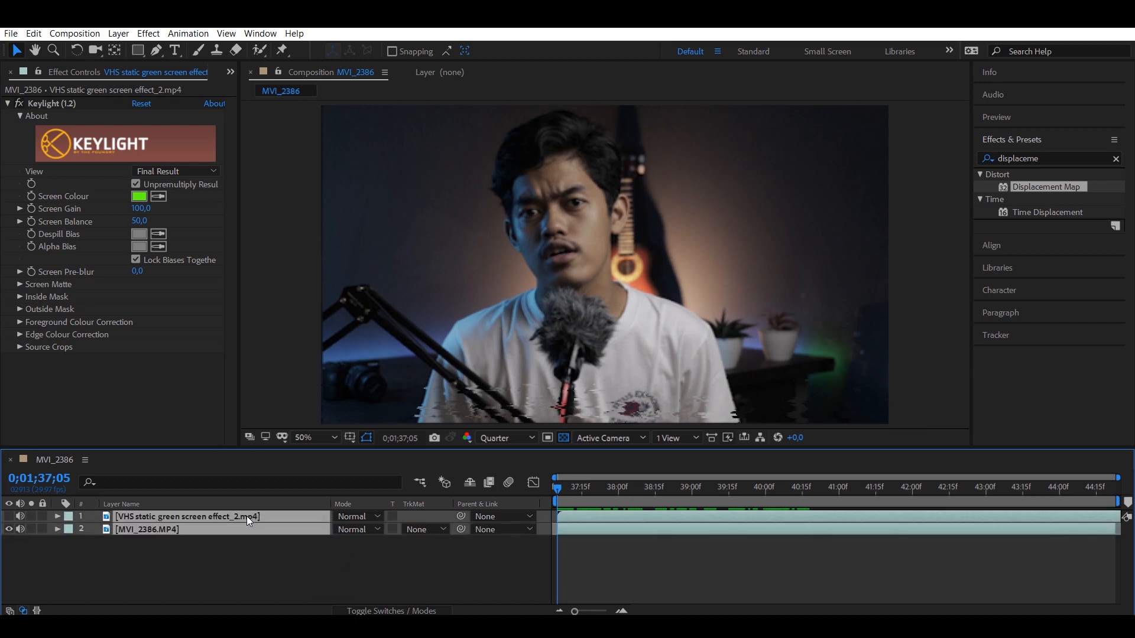
{"action": "right_click", "coordinate": [246, 515]}
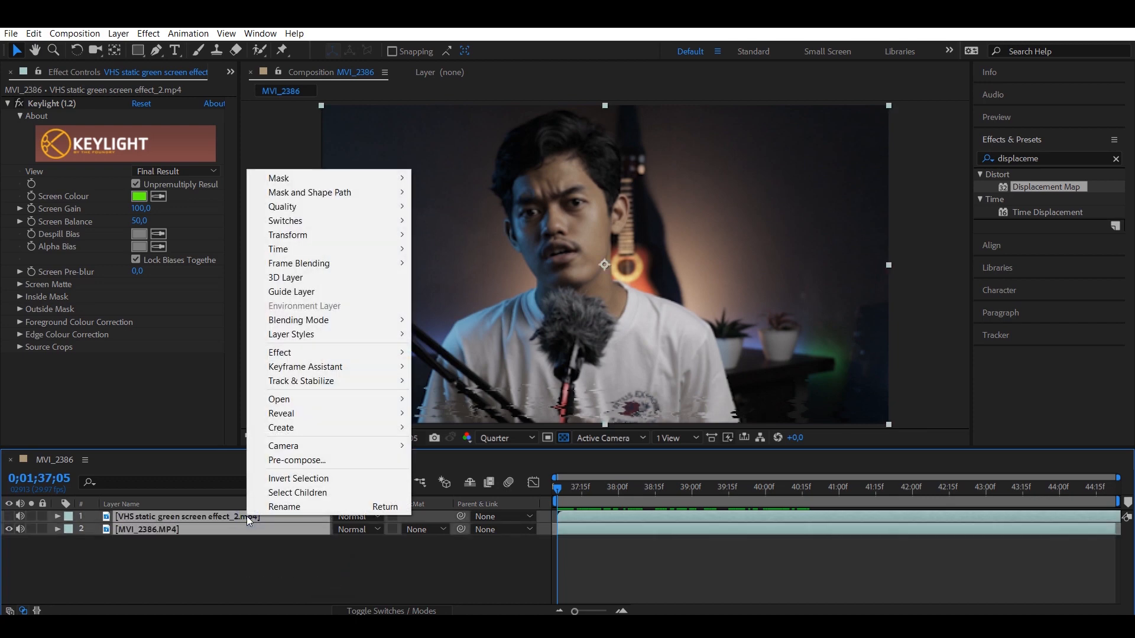
{"action": "left_click", "coordinate": [288, 462]}
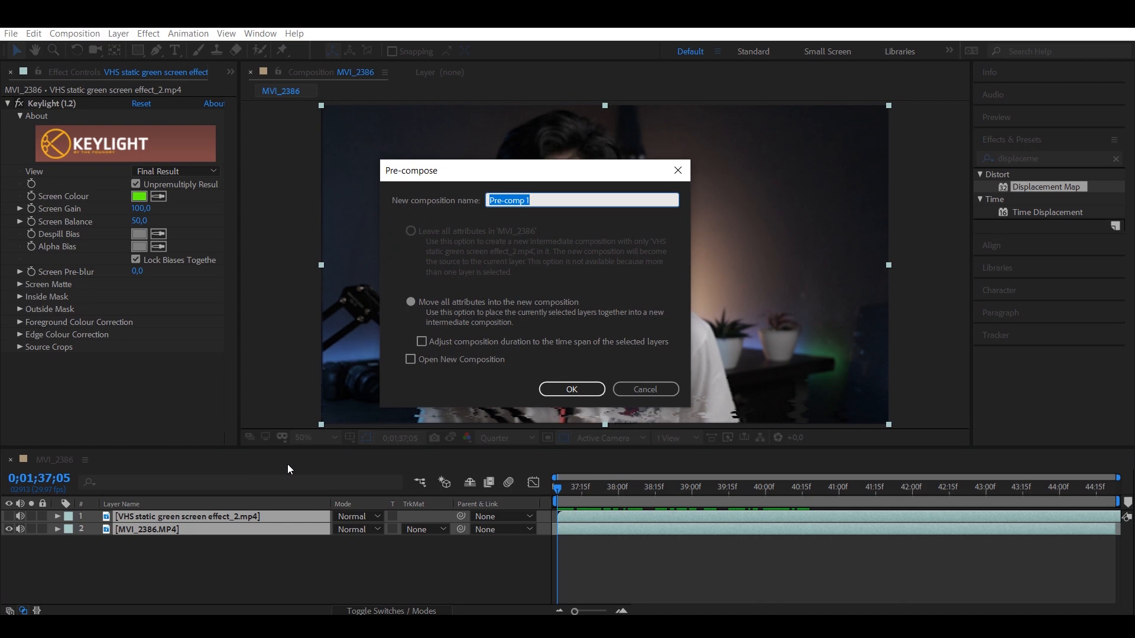
{"action": "type", "text": "vhs"}
{"action": "left_click", "coordinate": [567, 387]}
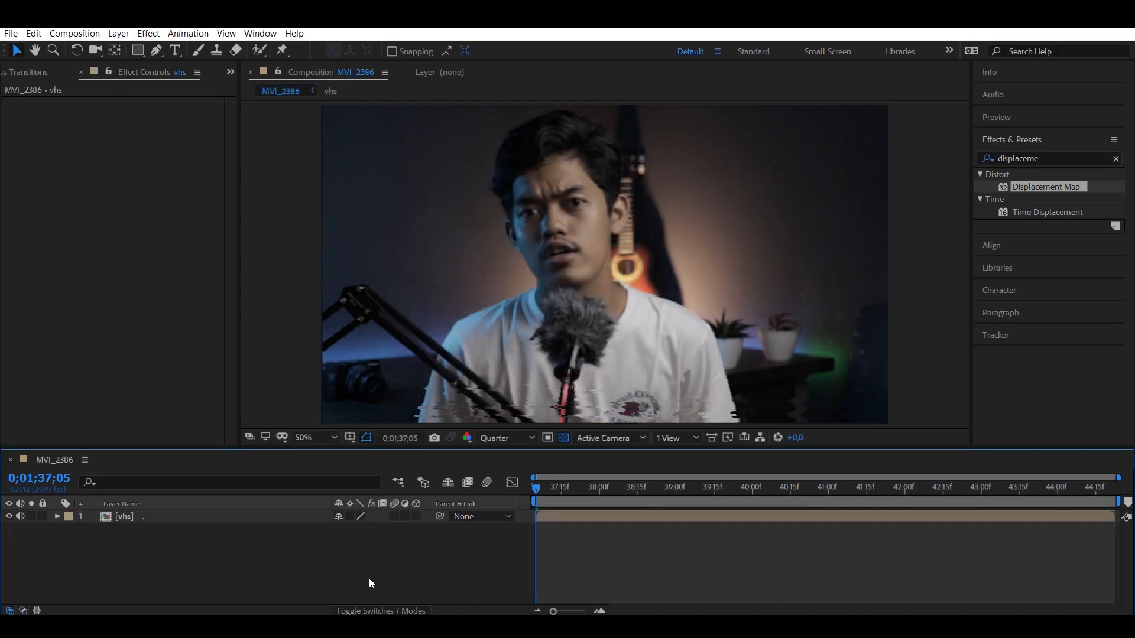
- Show the layer blending modes and set the vhs layer's mode to Screen
{"action": "left_click", "coordinate": [392, 611]}
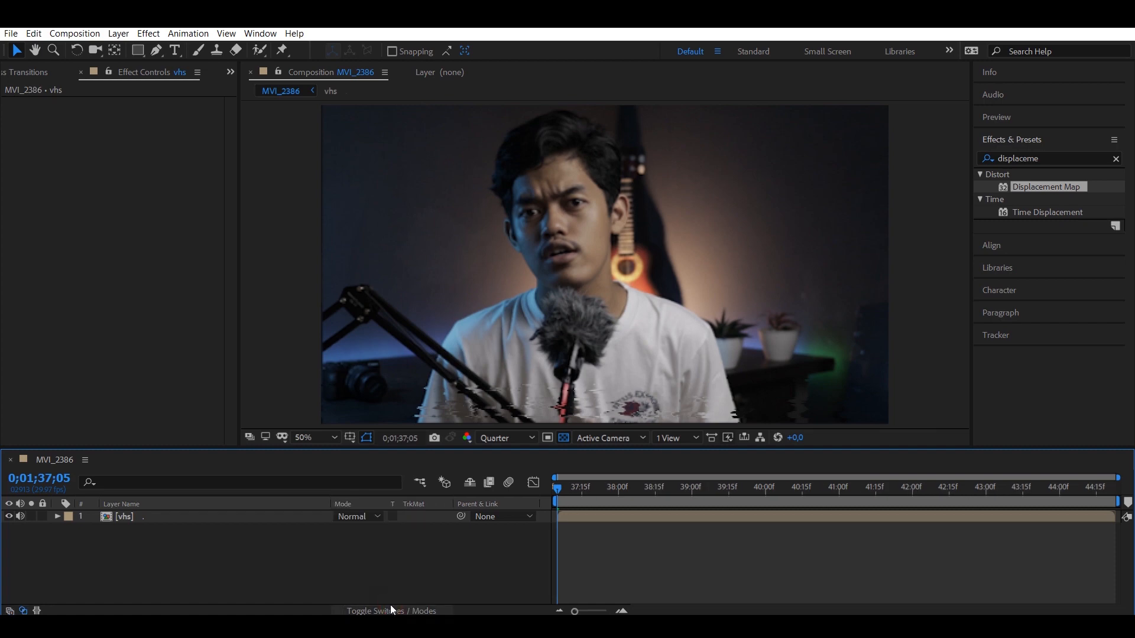
{"action": "left_click", "coordinate": [361, 519]}
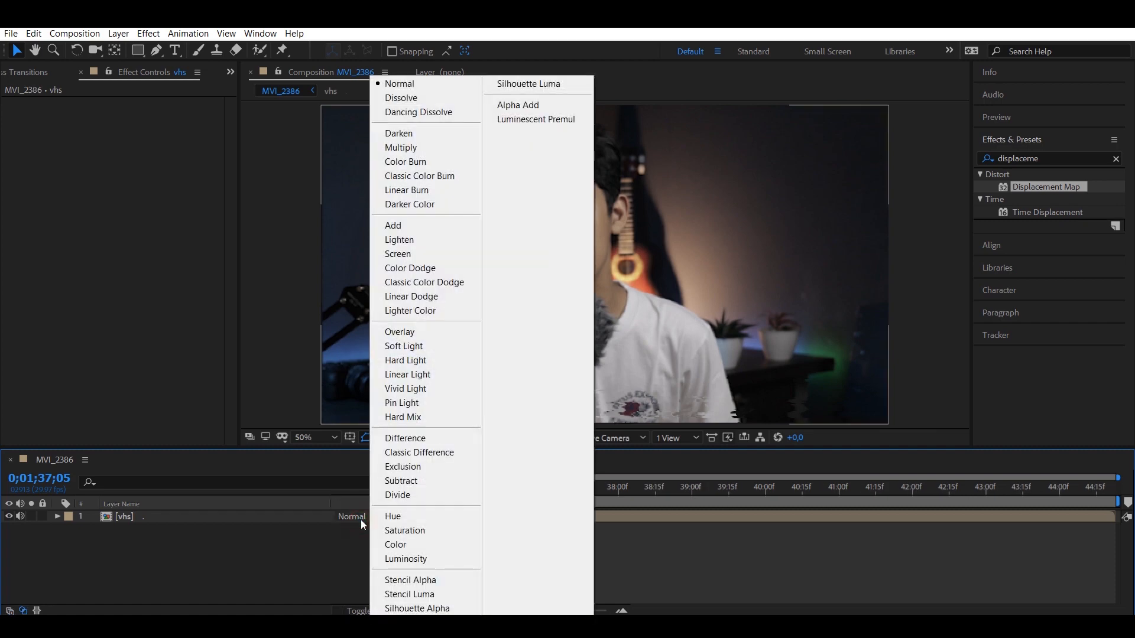
{"action": "left_click", "coordinate": [395, 255]}
{"action": "left_click", "coordinate": [953, 302]}
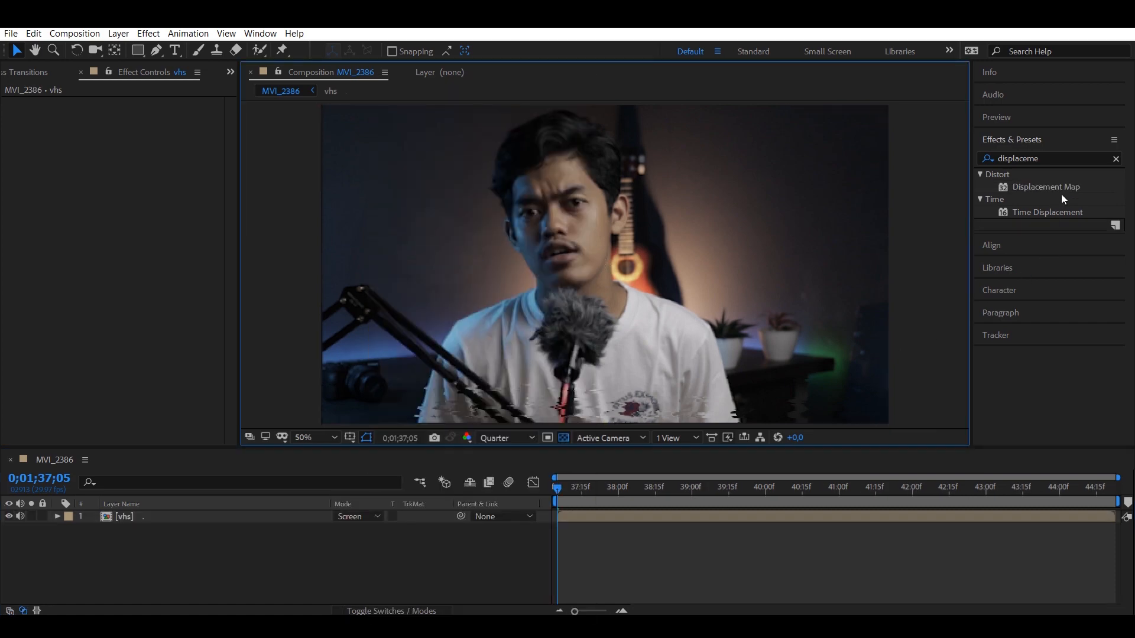
- Find the Set Channels effect and apply it to the vhs layer
{"action": "left_click", "coordinate": [1065, 158]}
{"action": "left_click_drag", "start_coordinate": [1065, 158], "coordinate": [933, 159]}
{"action": "type", "text": "set chan"}
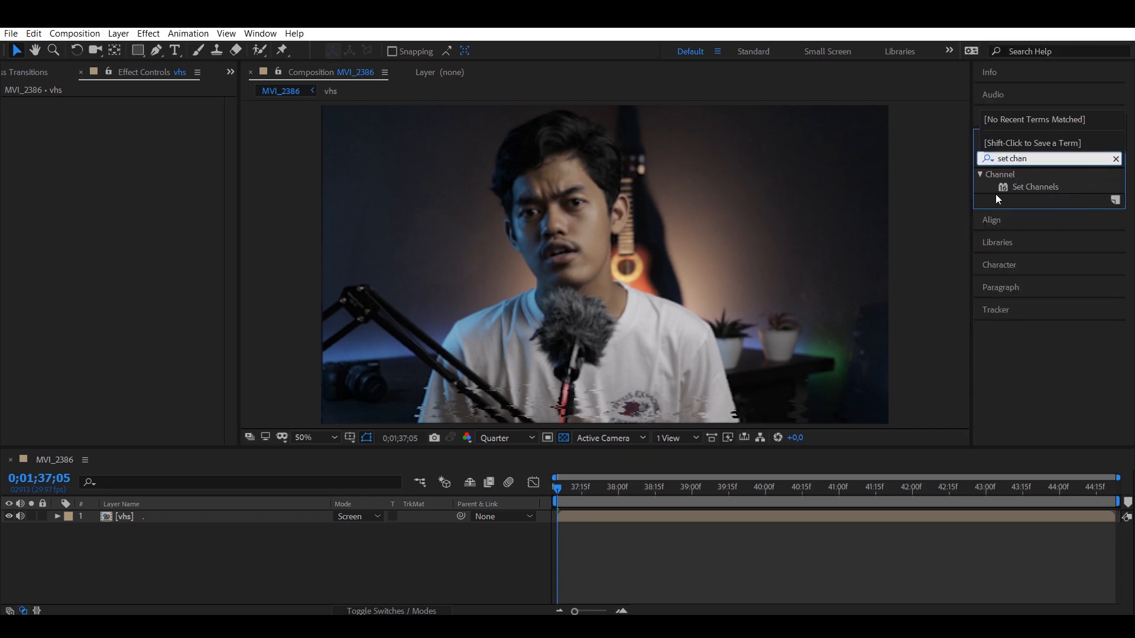
{"action": "left_click", "coordinate": [1034, 187]}
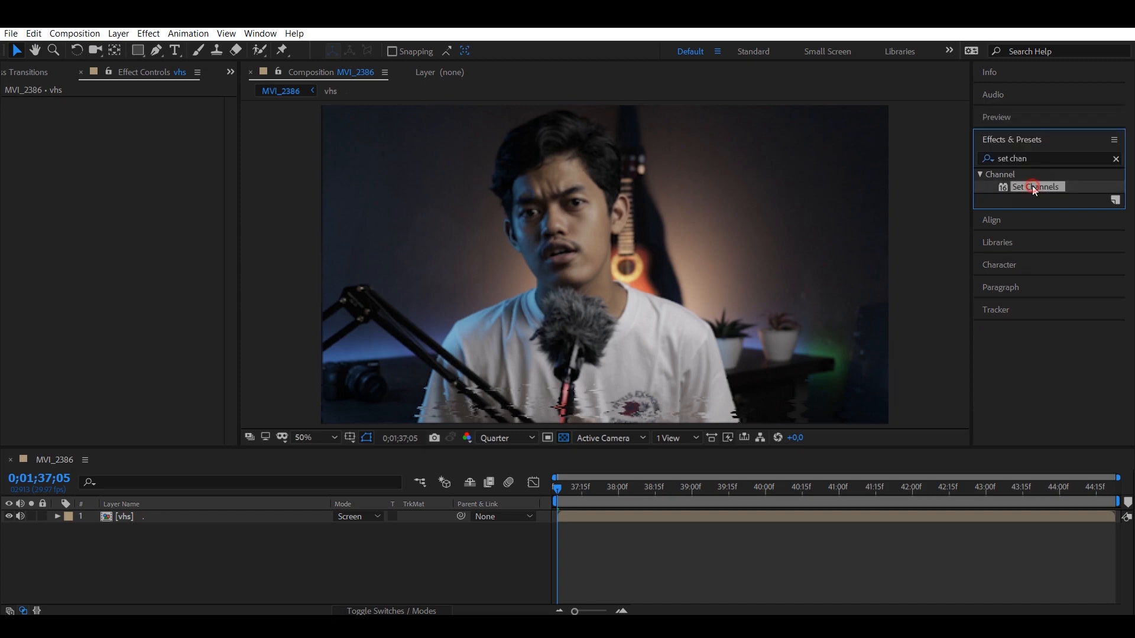
{"action": "left_click_drag", "start_coordinate": [1053, 186], "coordinate": [182, 513]}
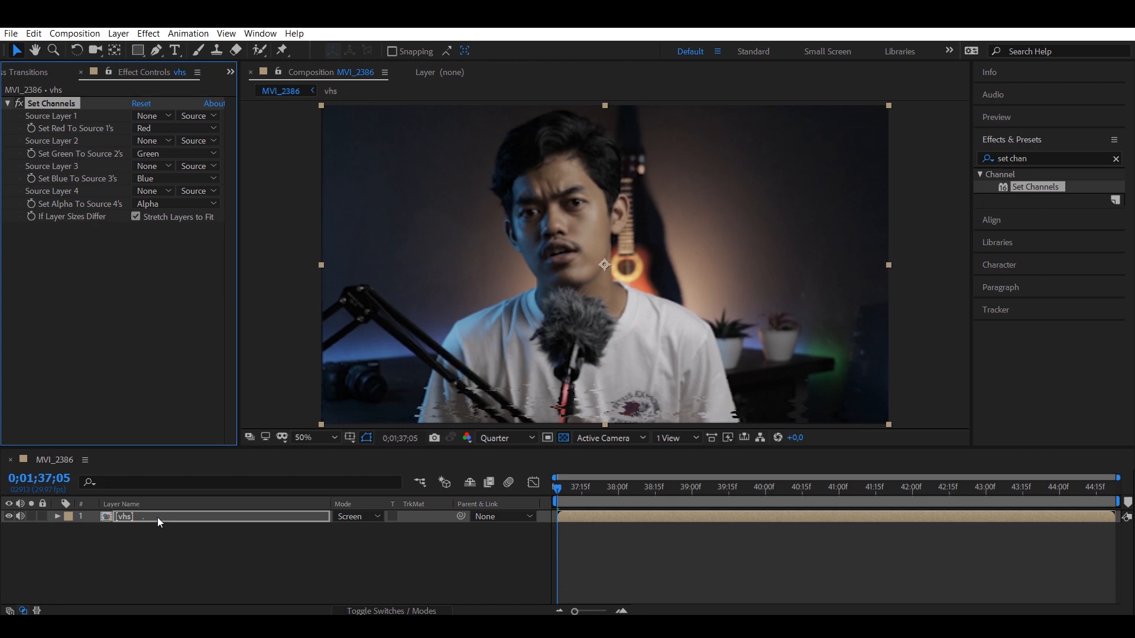
- Duplicate the vhs layer twice to make three stacked copies
{"action": "left_click", "coordinate": [157, 516]}
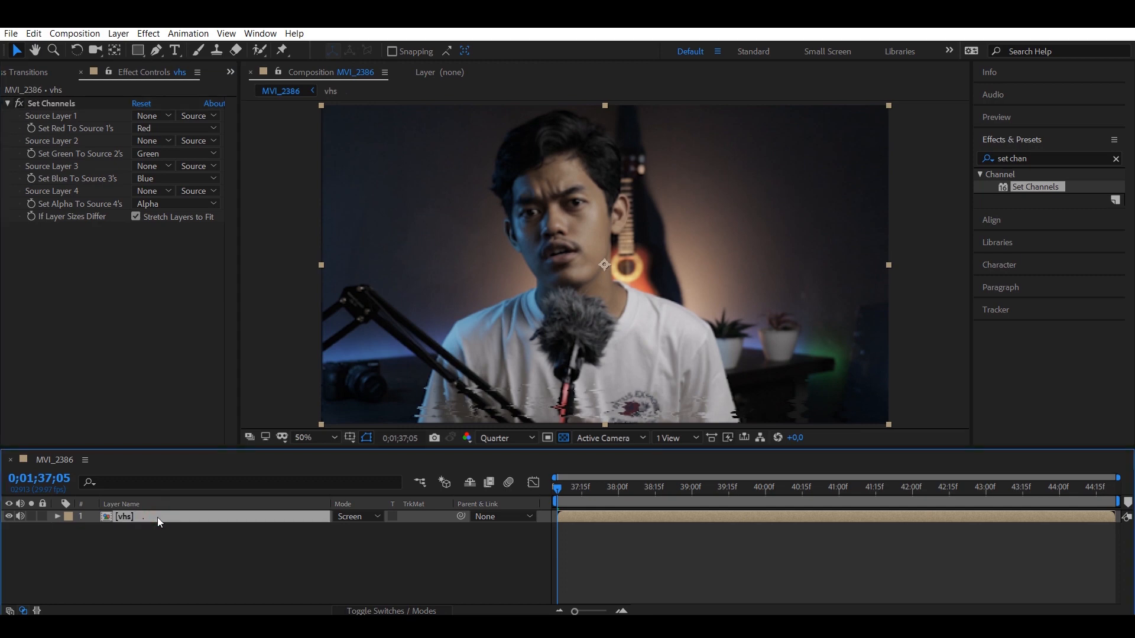
{"action": "key", "text": "ctrl+d"}
{"action": "key", "text": "ctrl+d"}
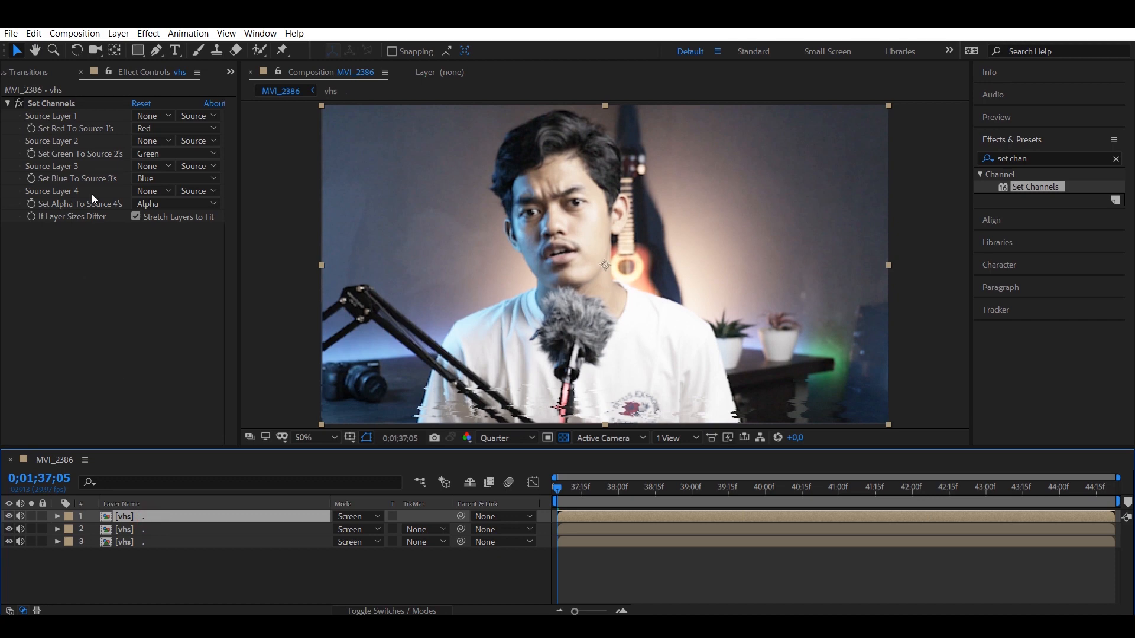
- In Set Channels on the topmost vhs layer, switch the green and blue channel sources to Off
{"action": "left_click", "coordinate": [140, 76]}
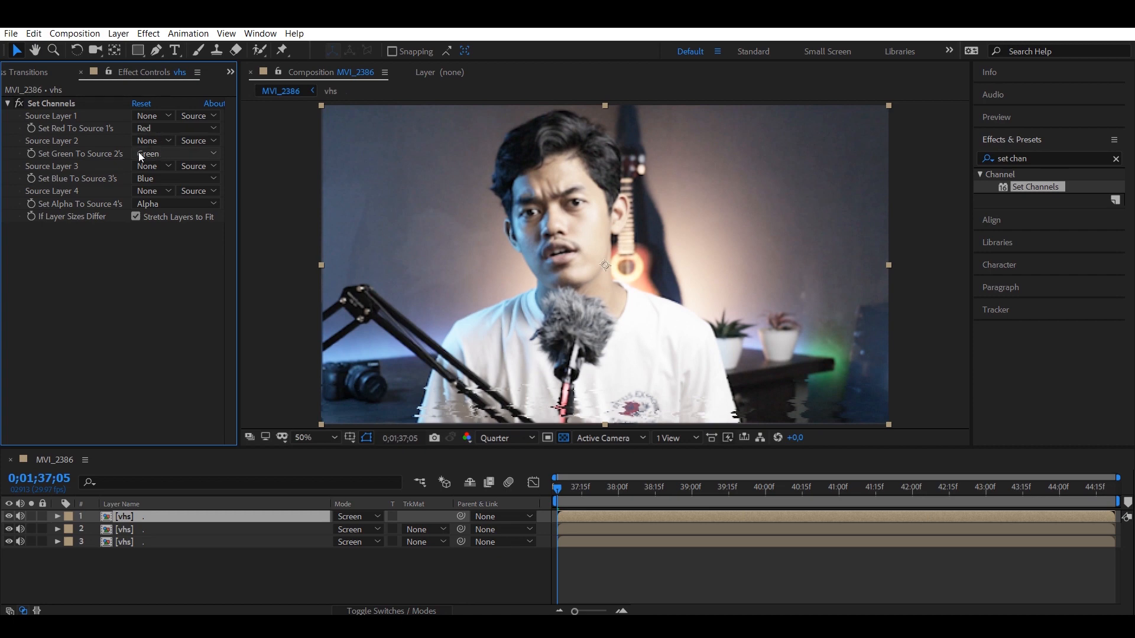
{"action": "left_click", "coordinate": [167, 156]}
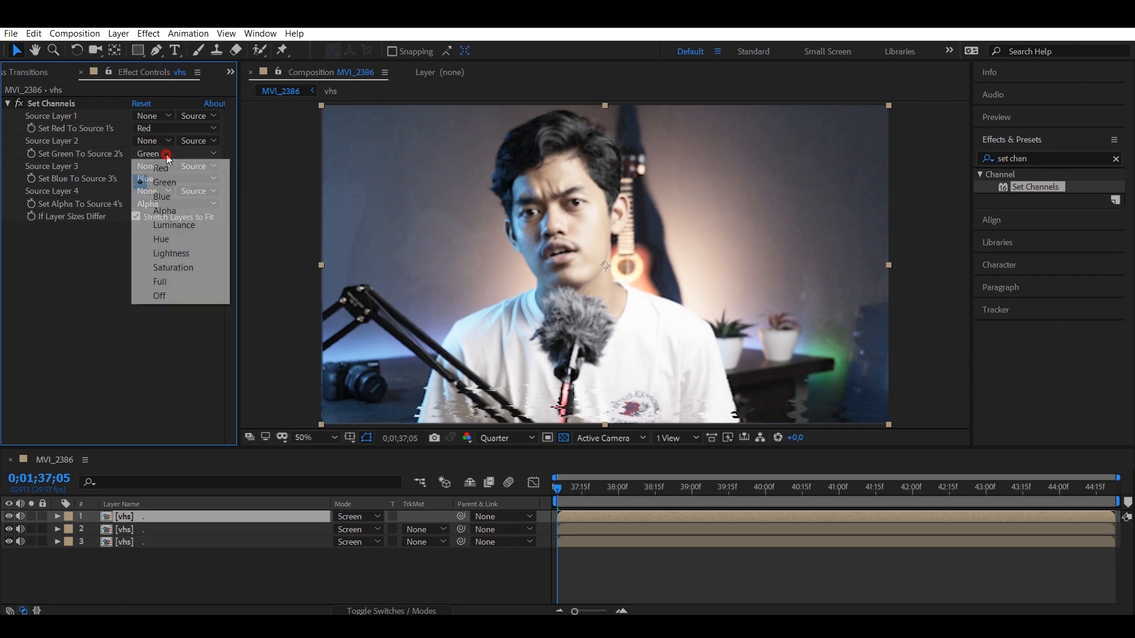
{"action": "left_click", "coordinate": [184, 297]}
{"action": "left_click", "coordinate": [166, 179]}
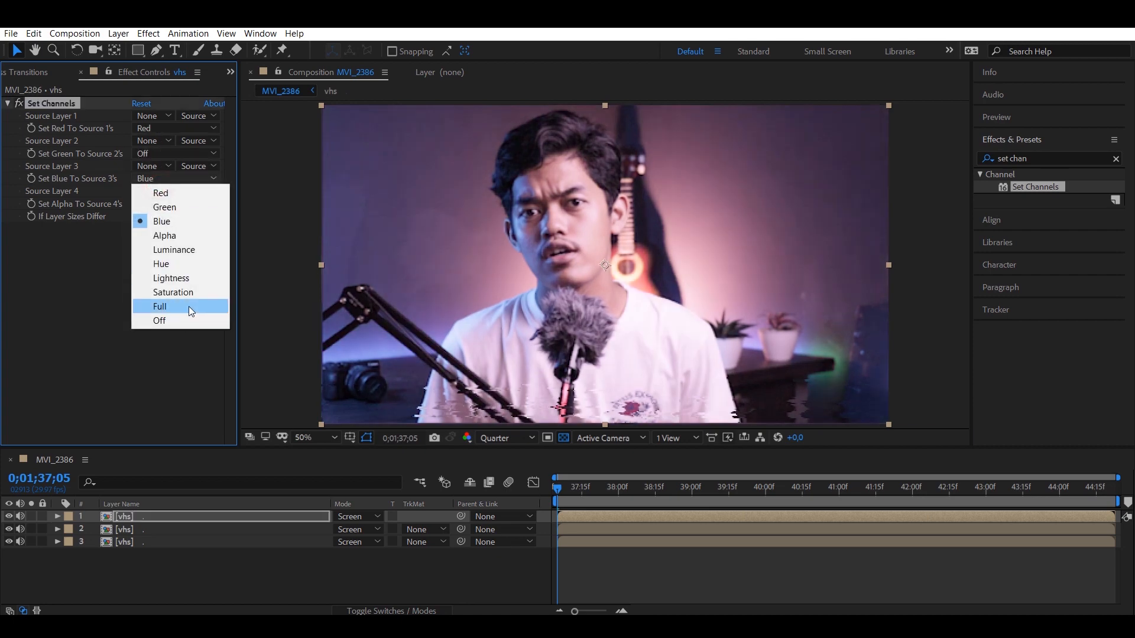
{"action": "left_click", "coordinate": [190, 320]}
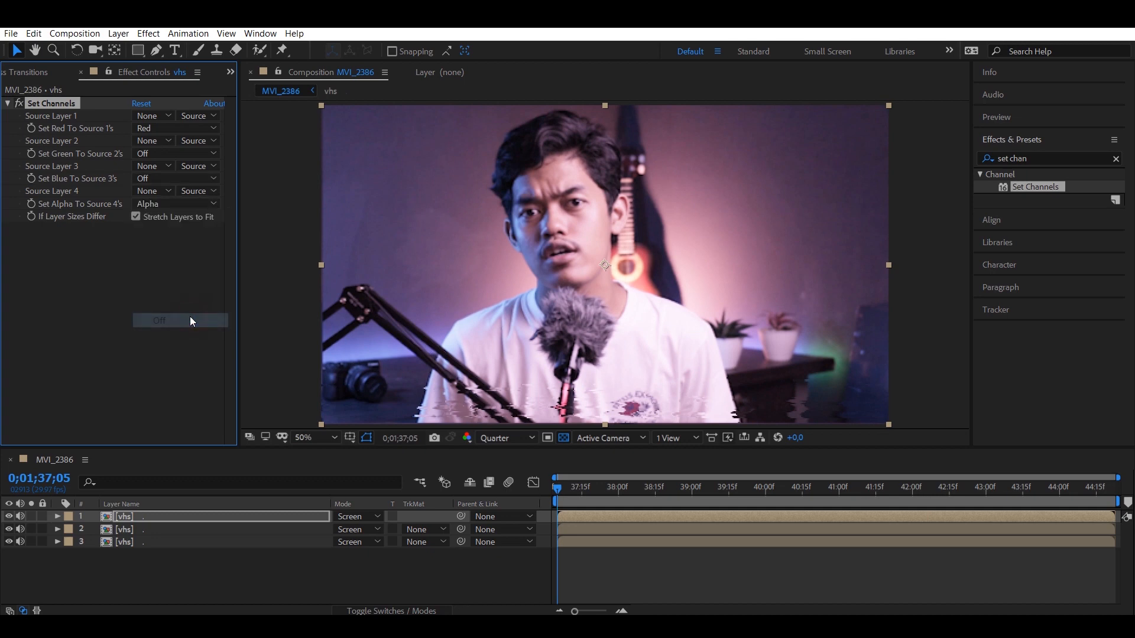
- In Set Channels on the middle vhs layer, switch the red and blue channel sources to Off, keeping only green
{"action": "left_click", "coordinate": [150, 529]}
{"action": "left_click", "coordinate": [178, 128]}
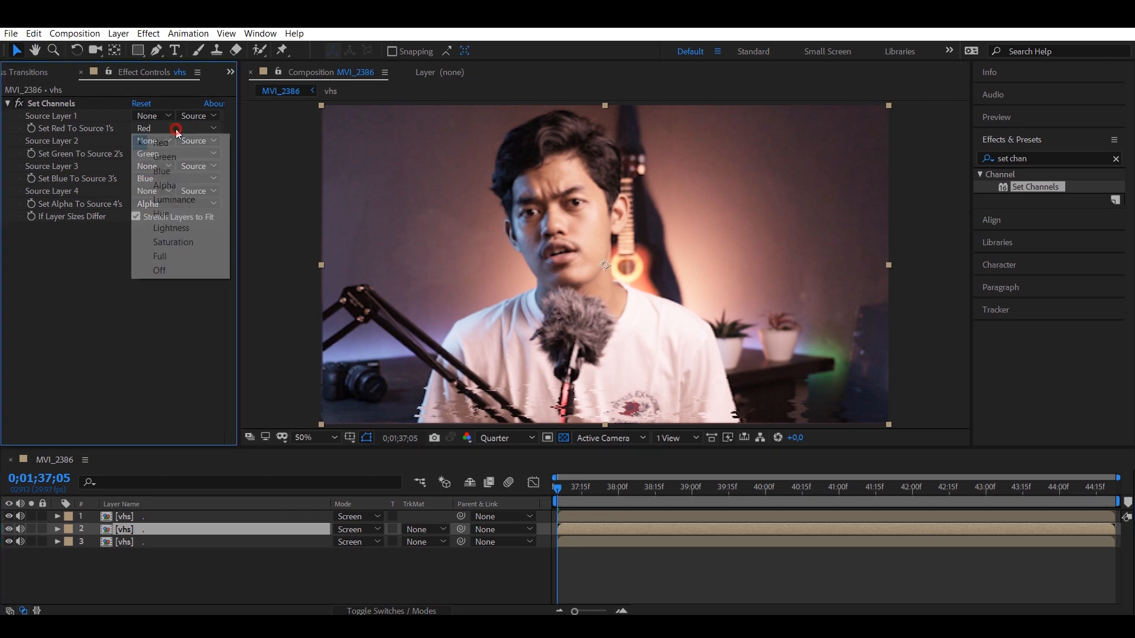
{"action": "left_click", "coordinate": [176, 268]}
{"action": "left_click", "coordinate": [166, 153]}
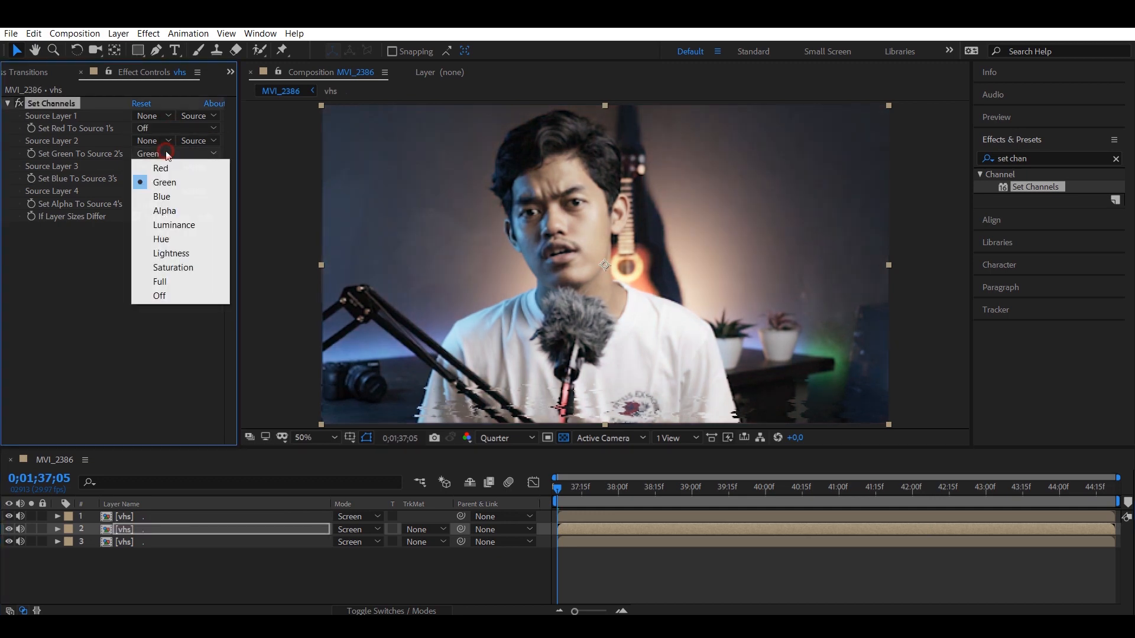
{"action": "left_click", "coordinate": [87, 250]}
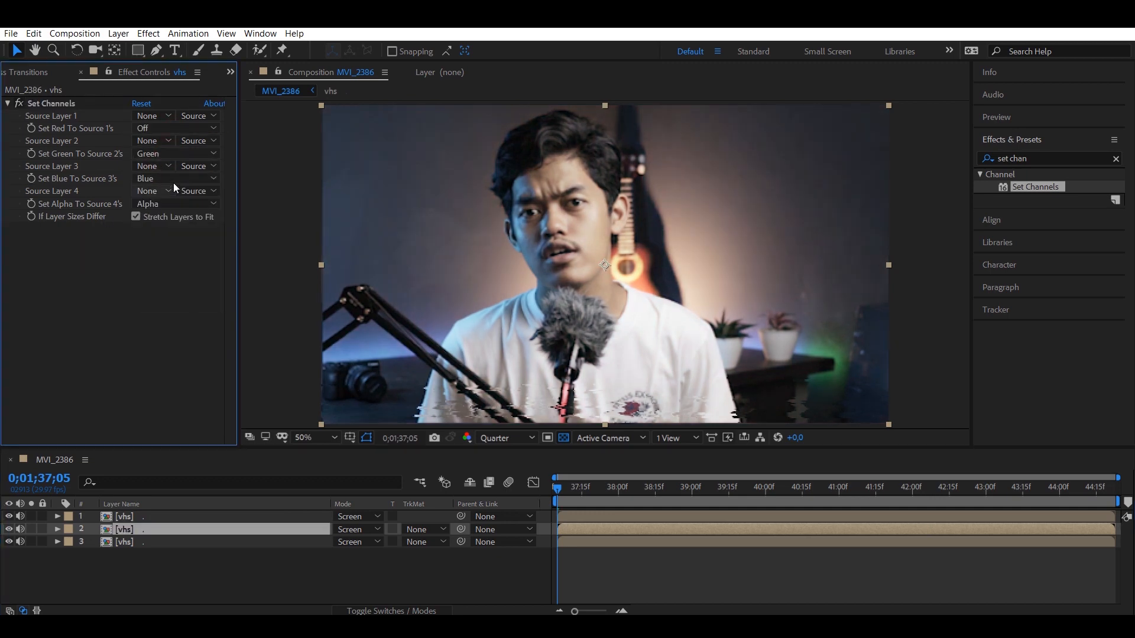
{"action": "left_click", "coordinate": [173, 179]}
{"action": "left_click", "coordinate": [181, 324]}
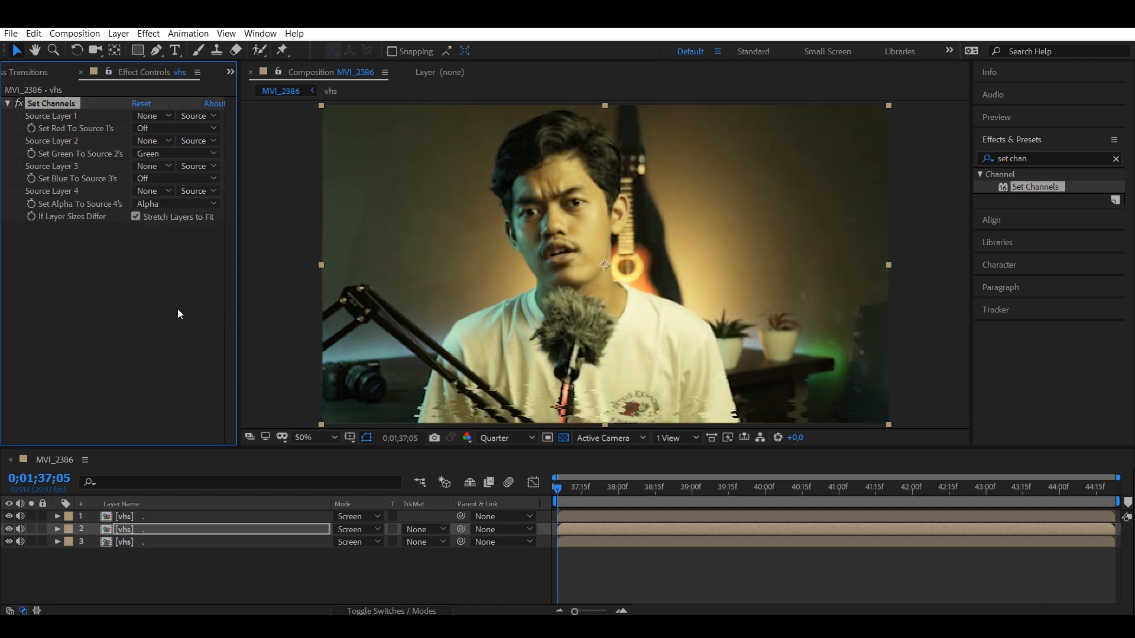
- In Set Channels on the bottom vhs layer, switch the red and green channel sources to Off, keeping only blue
{"action": "left_click", "coordinate": [148, 542]}
{"action": "left_click", "coordinate": [159, 129]}
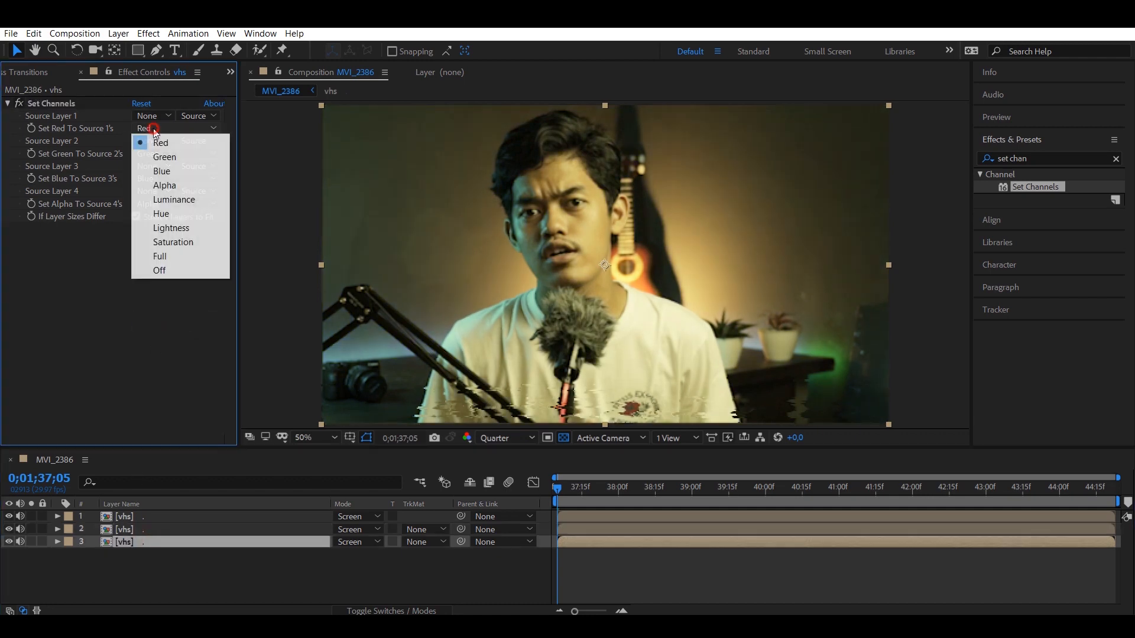
{"action": "left_click", "coordinate": [176, 268]}
{"action": "left_click", "coordinate": [157, 158]}
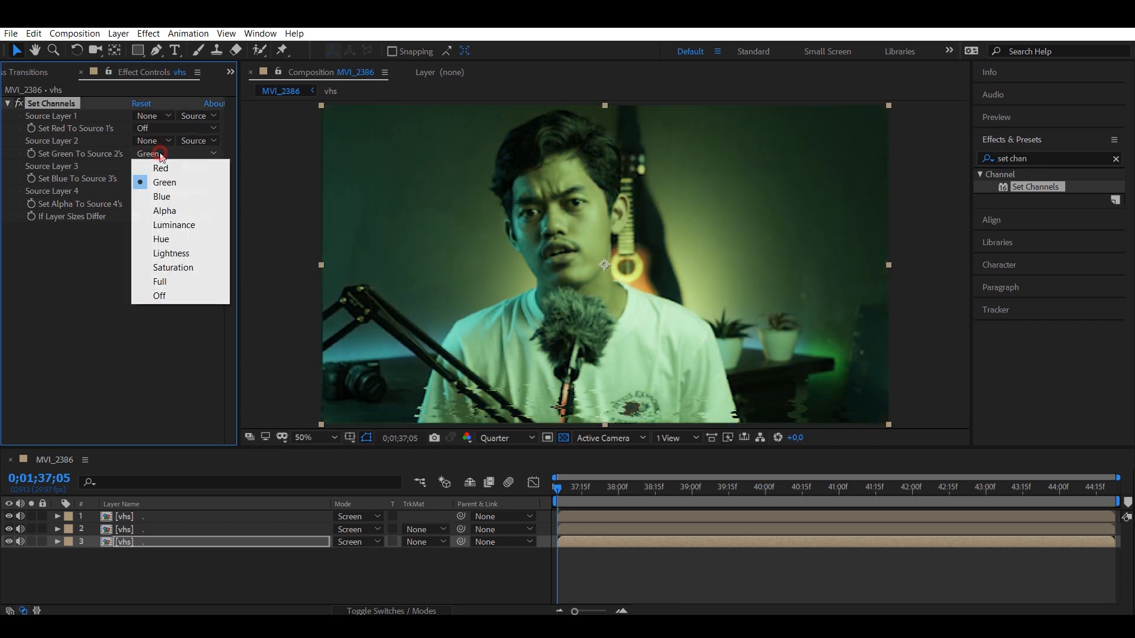
{"action": "left_click", "coordinate": [176, 302]}
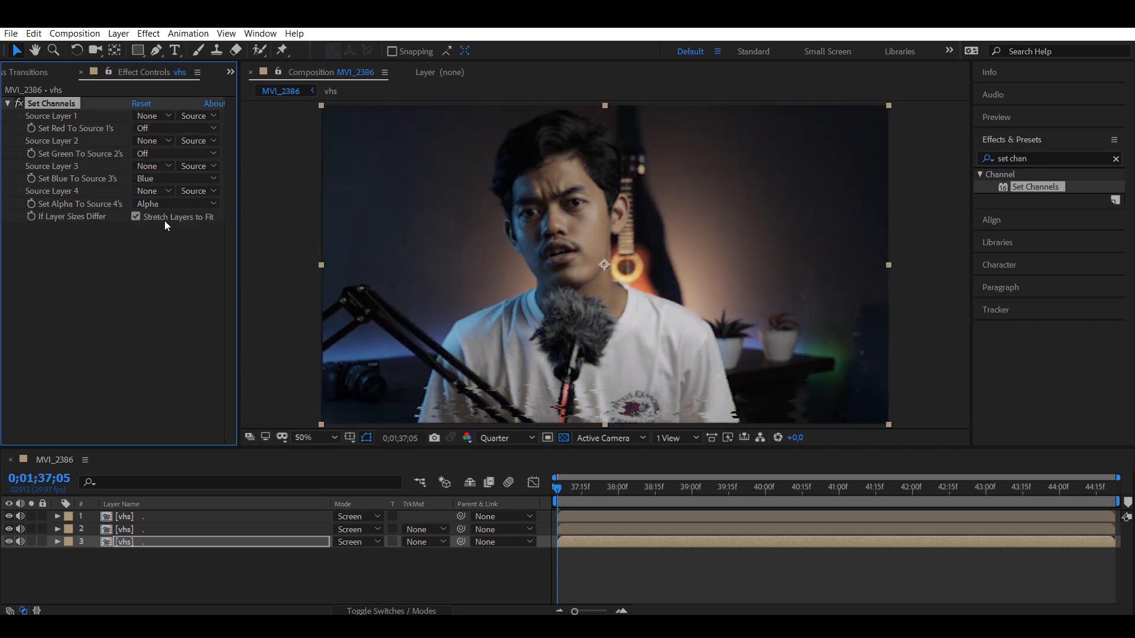
{"action": "left_click", "coordinate": [136, 542]}
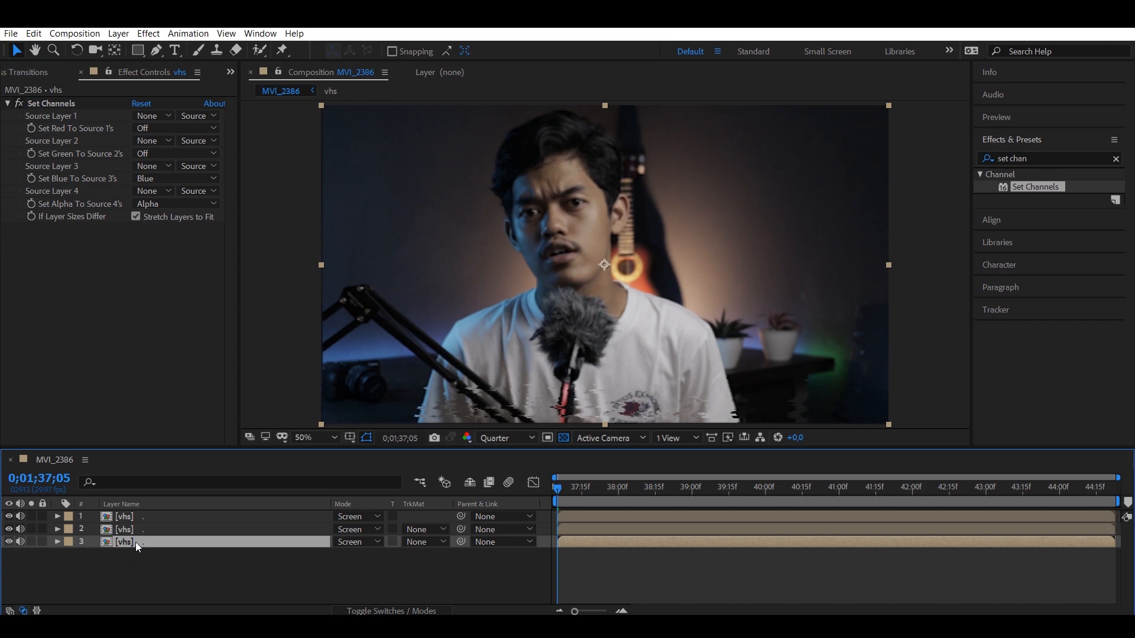
- Reveal the topmost vhs layer's Position and shift the layer horizontally to 975, 540
{"action": "left_click", "coordinate": [146, 518]}
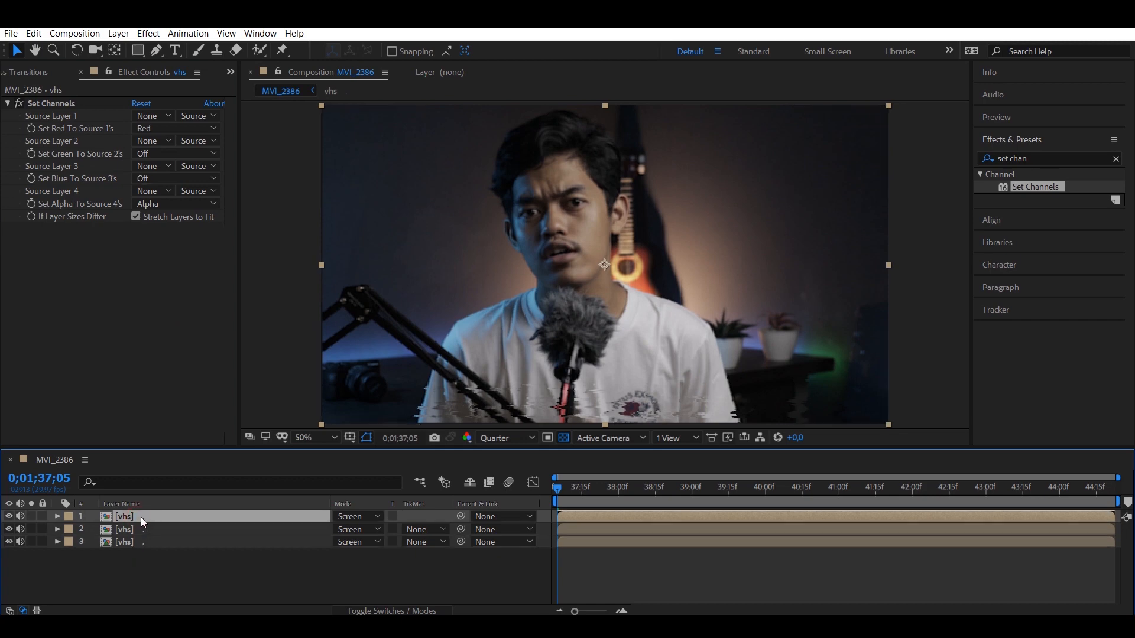
{"action": "key", "text": "p"}
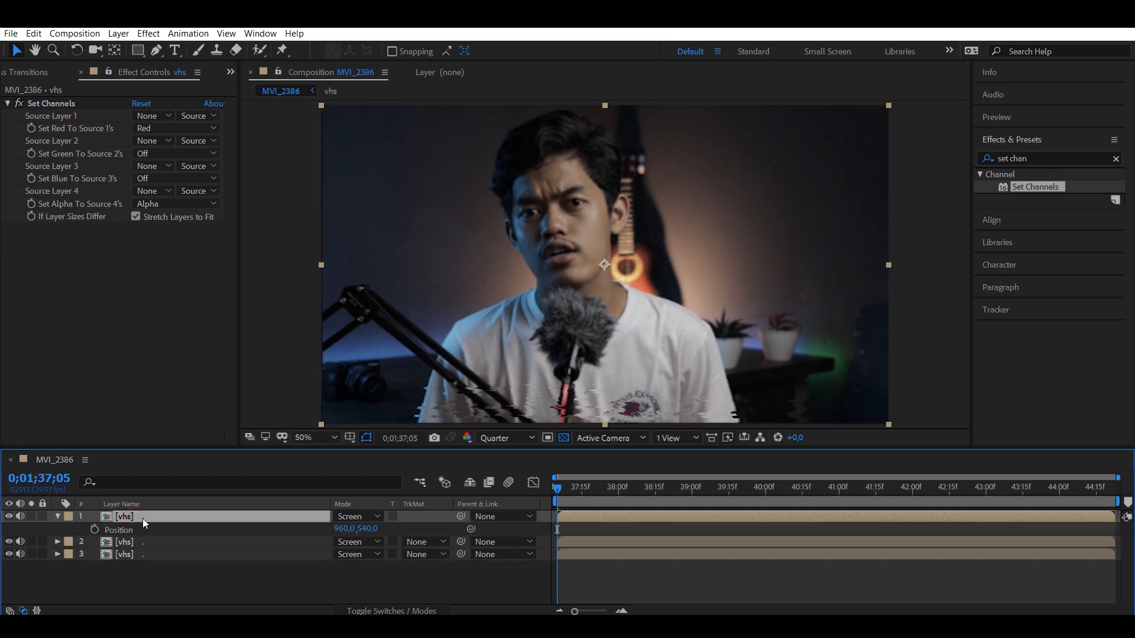
{"action": "left_click_drag", "start_coordinate": [342, 531], "coordinate": [348, 528]}
{"action": "left_click", "coordinate": [349, 529]}
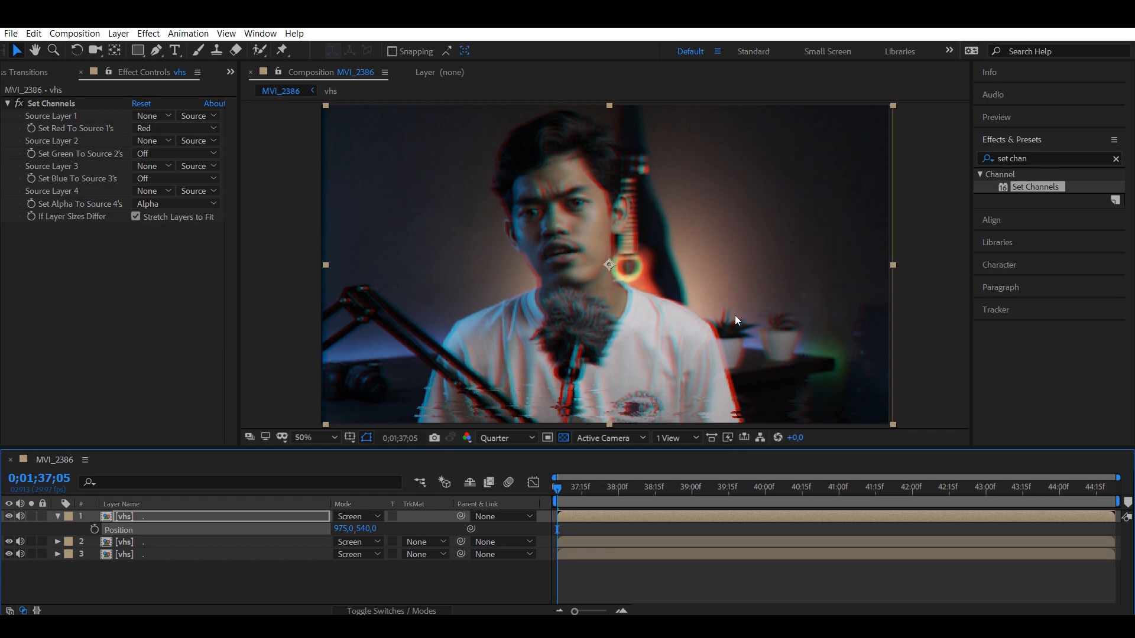
- Shift the middle vhs layer's Position horizontally to 959, 540 and preview the channel split
{"action": "left_click", "coordinate": [176, 542]}
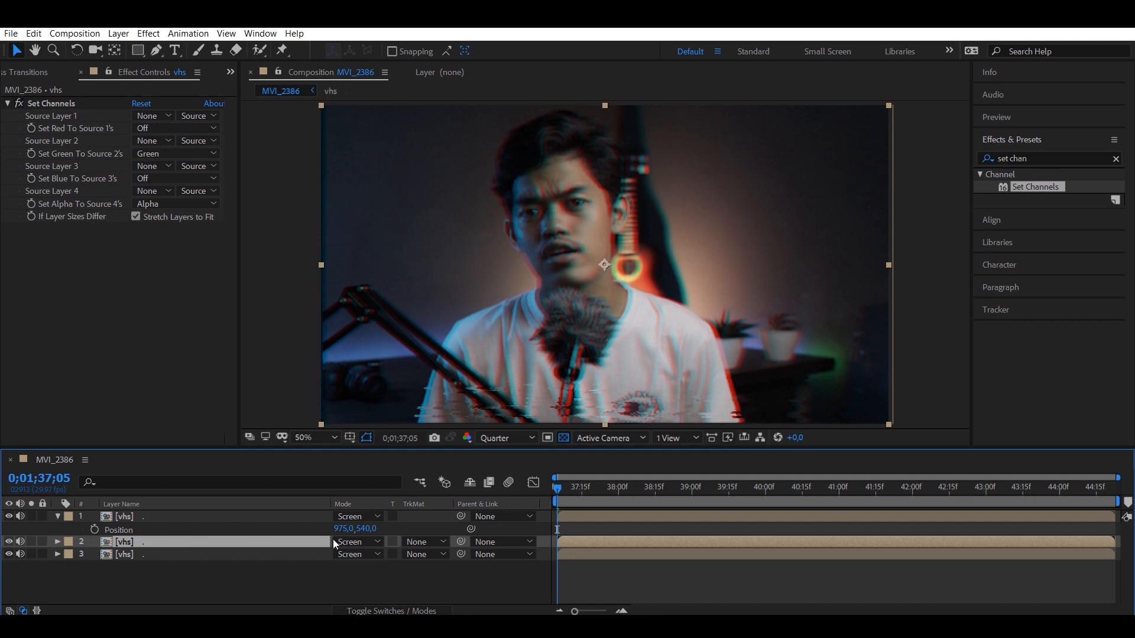
{"action": "key", "text": "p"}
{"action": "left_click_drag", "start_coordinate": [352, 558], "coordinate": [347, 556]}
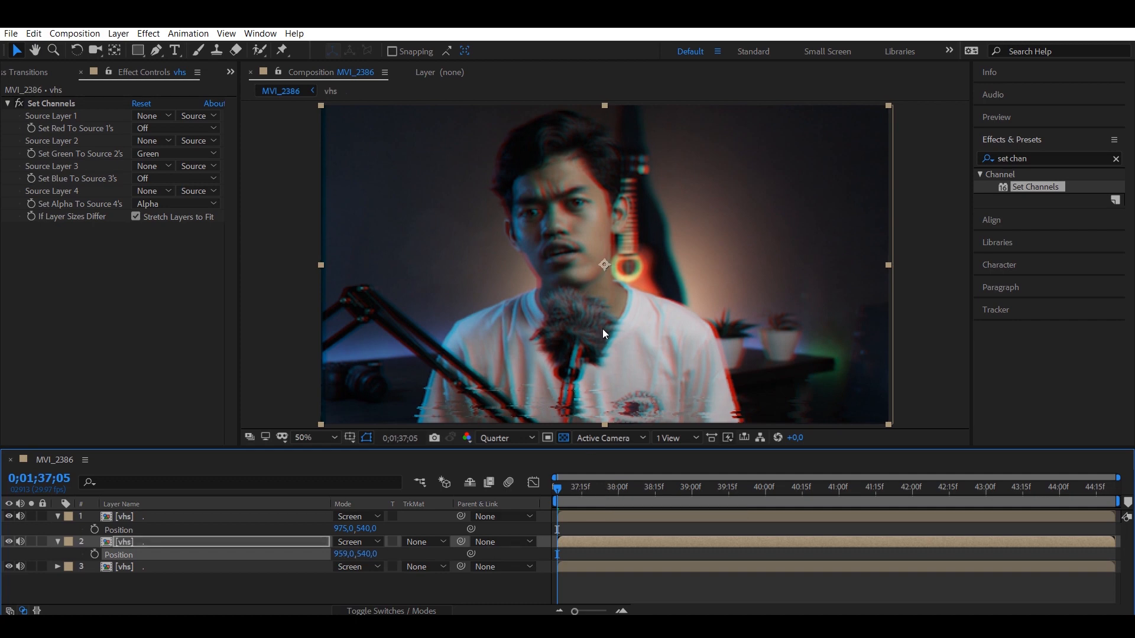
{"action": "mouse_move", "coordinate": [565, 487]}
{"action": "left_mouse_down"}
{"action": "mouse_move", "coordinate": [695, 486]}
{"action": "mouse_move", "coordinate": [544, 496]}
{"action": "left_mouse_up"}
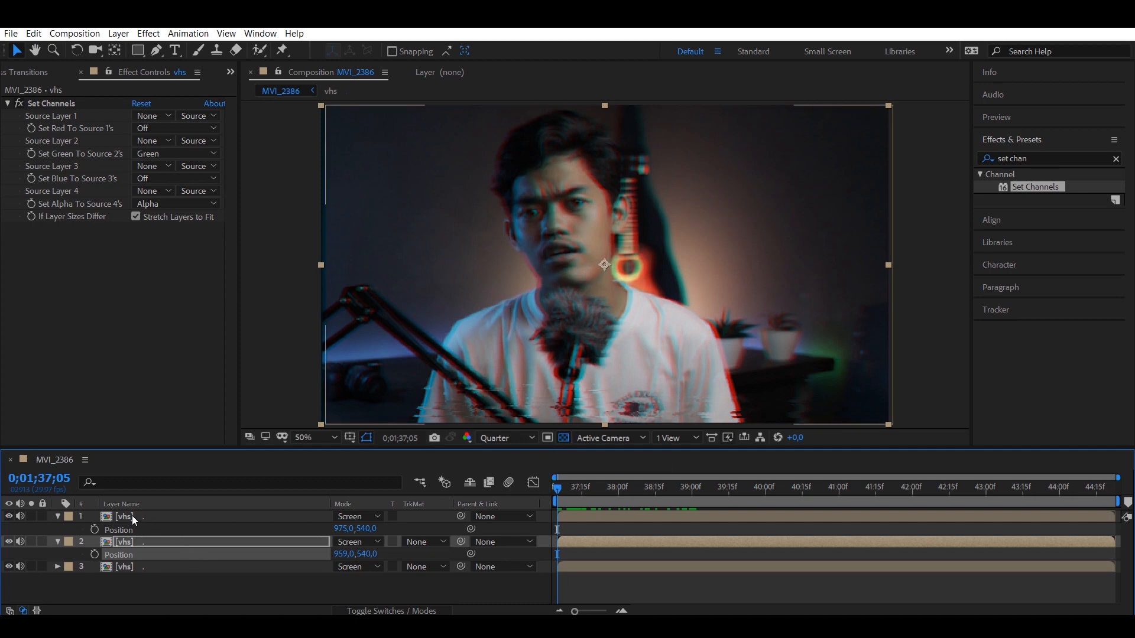
- Open the nested vhs composition and add a text layer reading "MULAI" near the frame's upper-left corner
{"action": "left_click", "coordinate": [151, 515]}
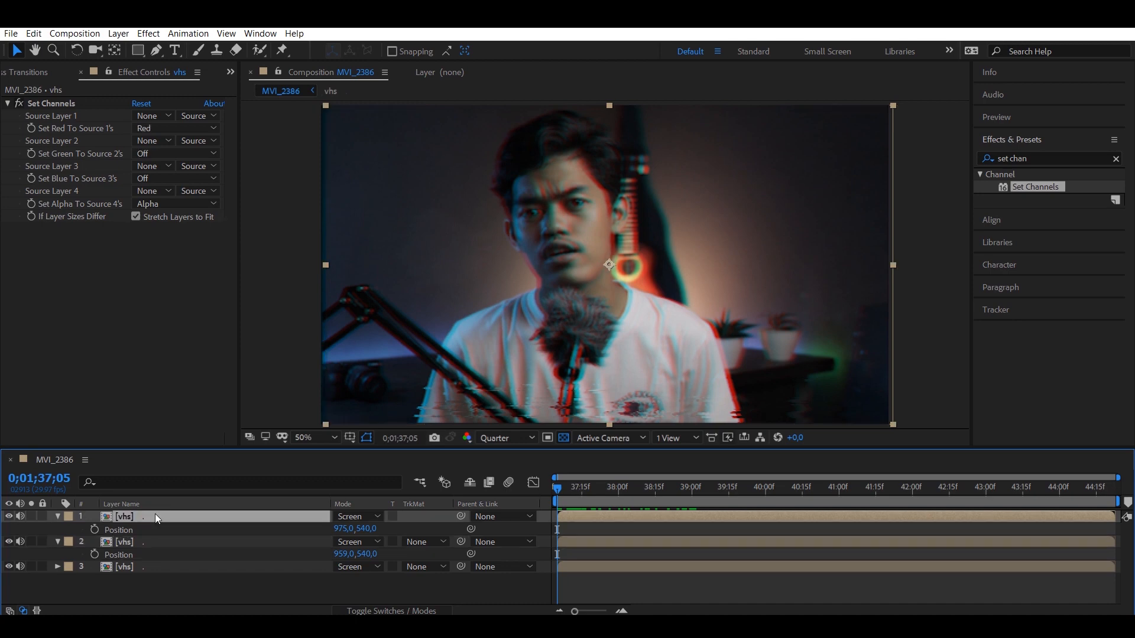
{"action": "double_click", "coordinate": [155, 515]}
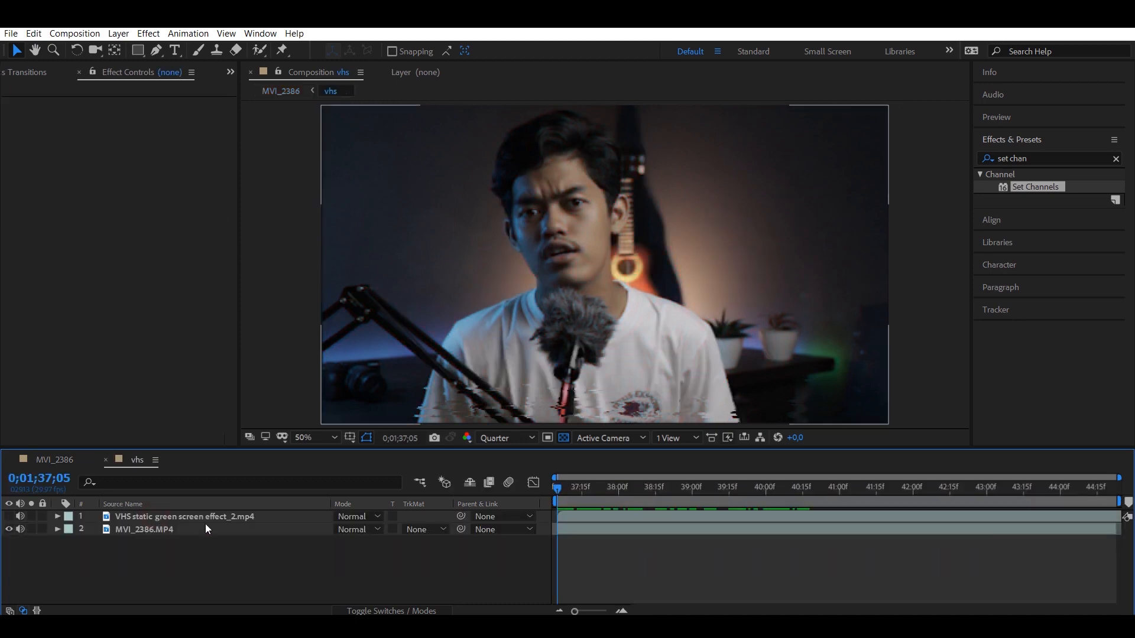
{"action": "left_click", "coordinate": [177, 52]}
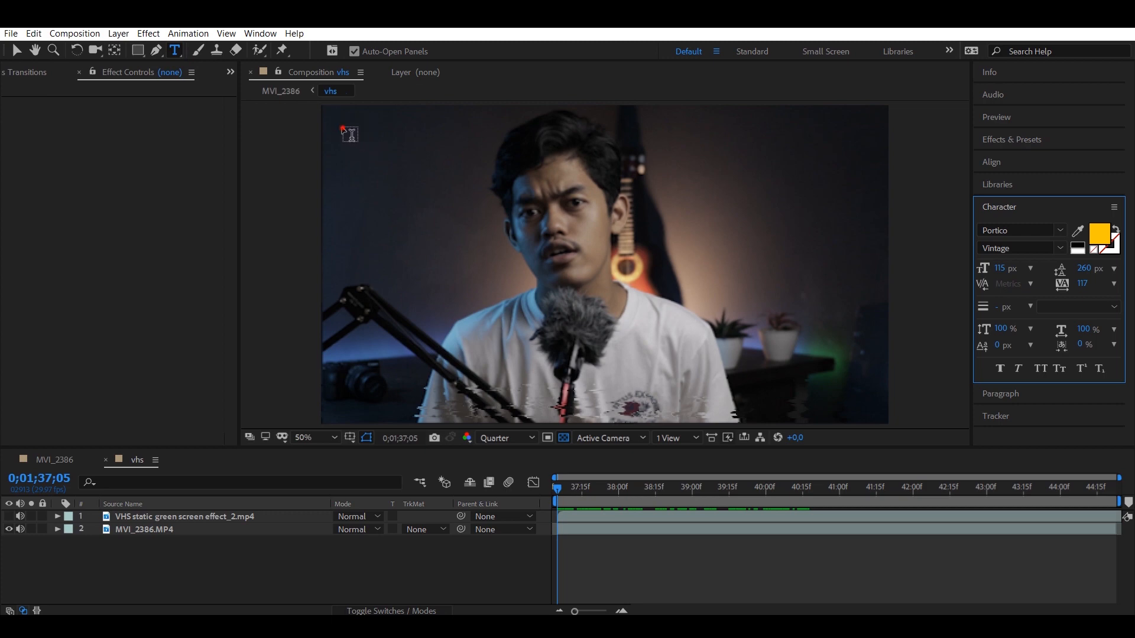
{"action": "left_click", "coordinate": [343, 125]}
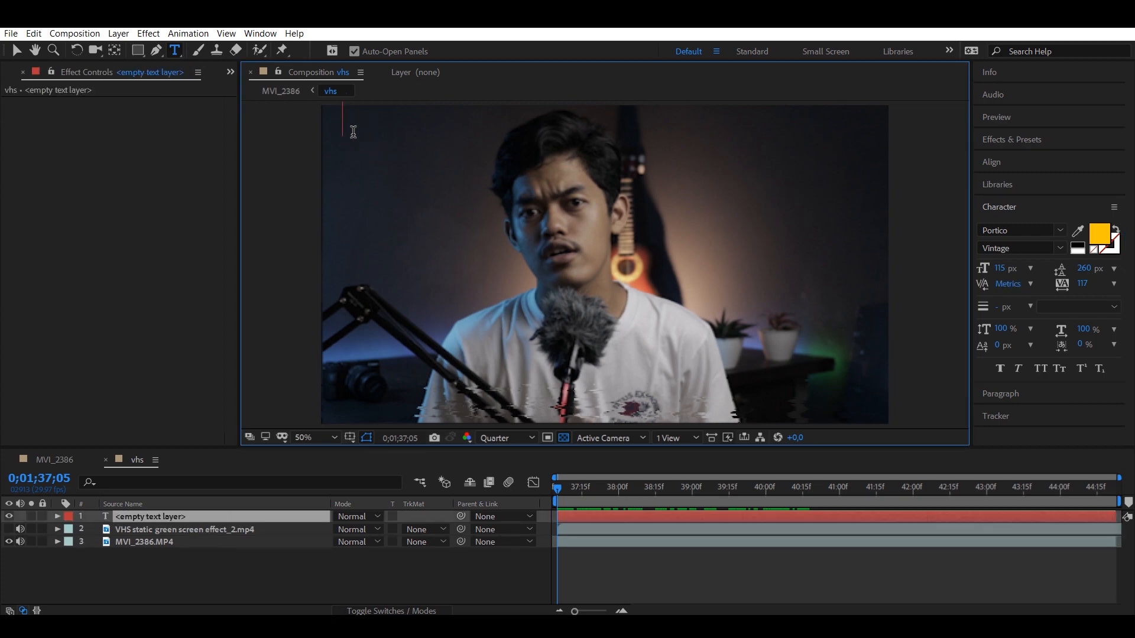
{"action": "type", "text": "MULAI"}
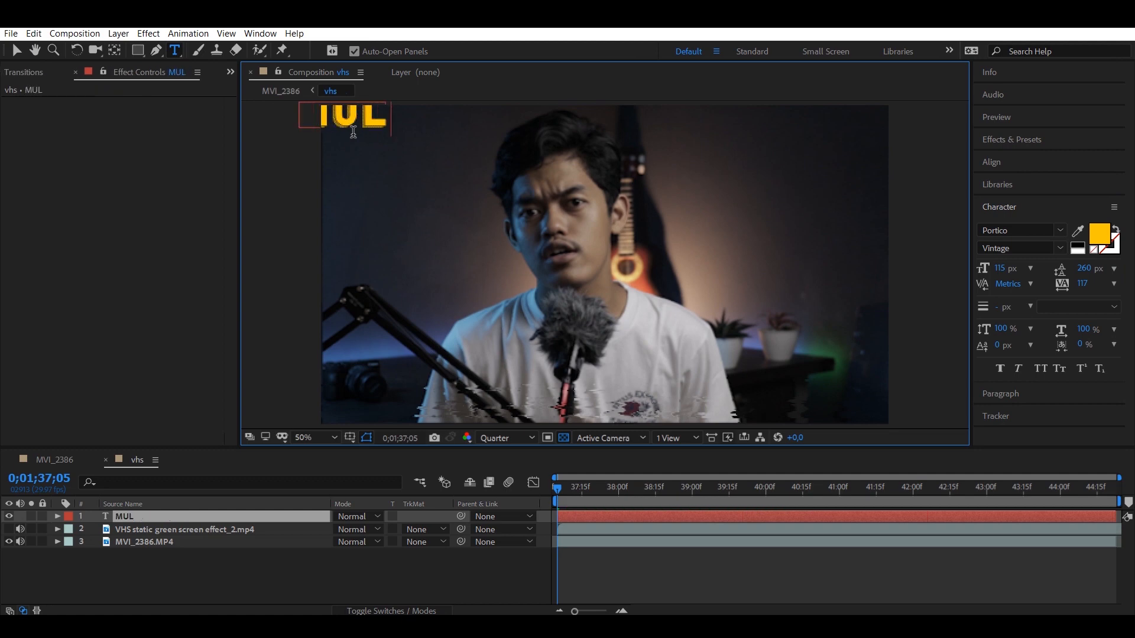
- Move the MULAI text down and right so it sits fully inside the frame beside the man's head
{"action": "left_click", "coordinate": [15, 55]}
{"action": "left_click_drag", "start_coordinate": [379, 124], "coordinate": [428, 150]}
{"action": "key", "text": "Caps_Lock"}
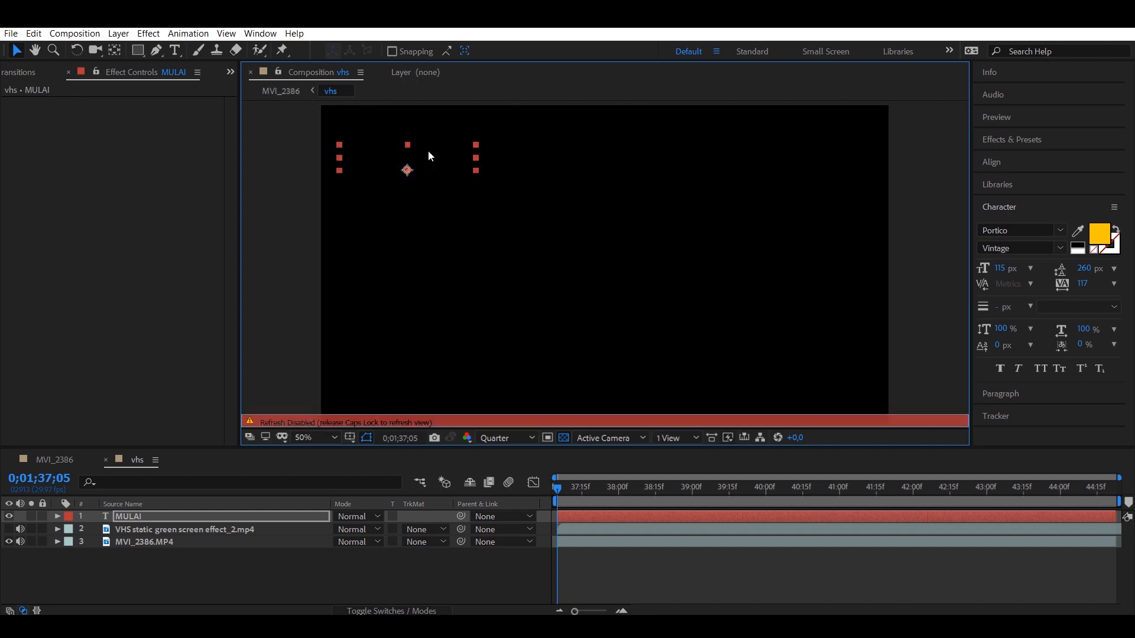
{"action": "key", "text": "Caps_Lock"}
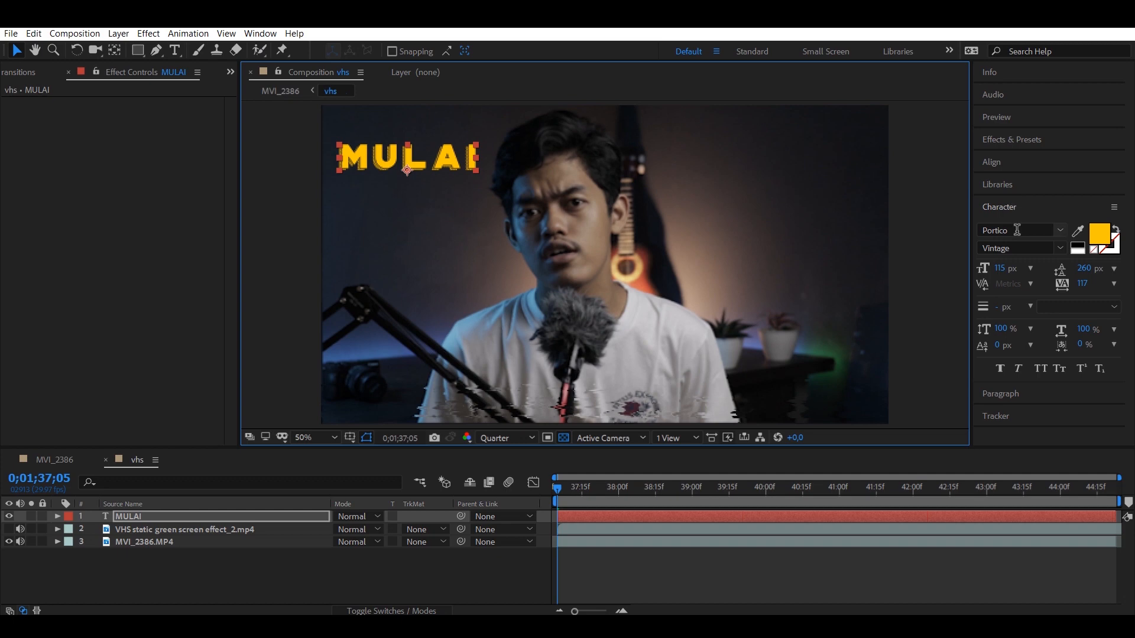
- Set the MULAI text's font to VCR OSD Mono, then scale it down and place it closer to the upper-left corner
{"action": "left_click", "coordinate": [1051, 230]}
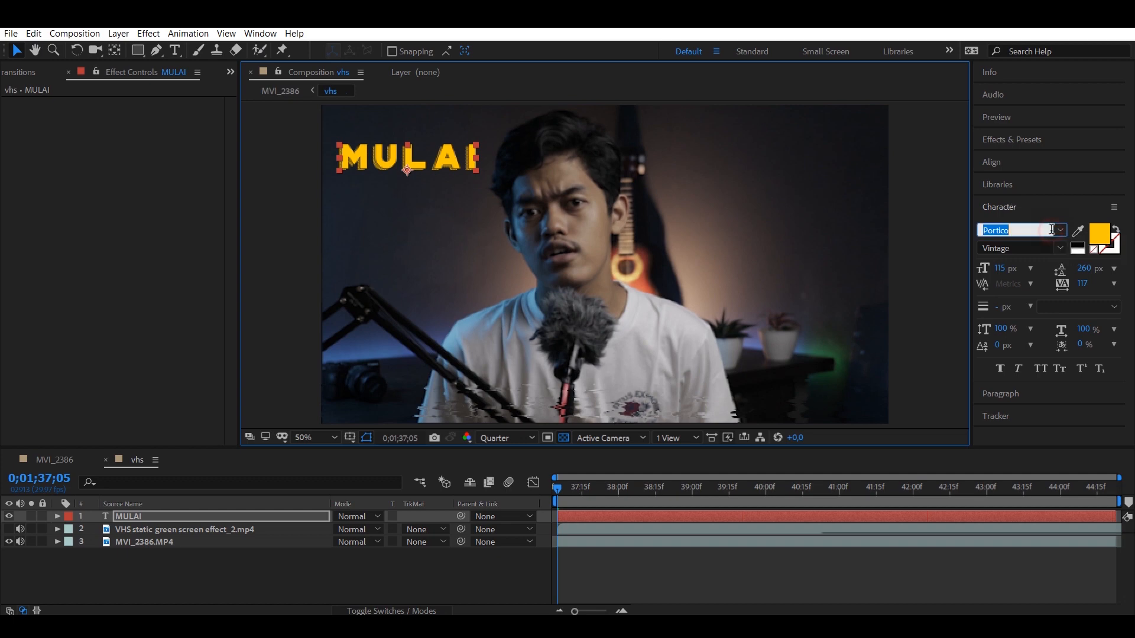
{"action": "type", "text": "vcd"}
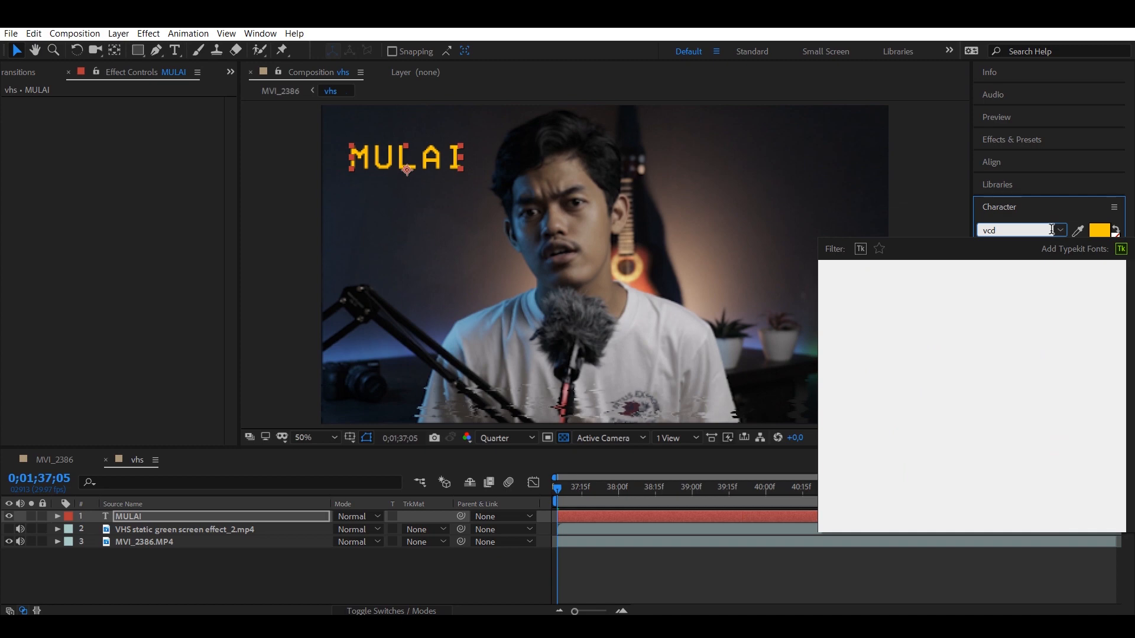
{"action": "key", "text": "BackSpace"}
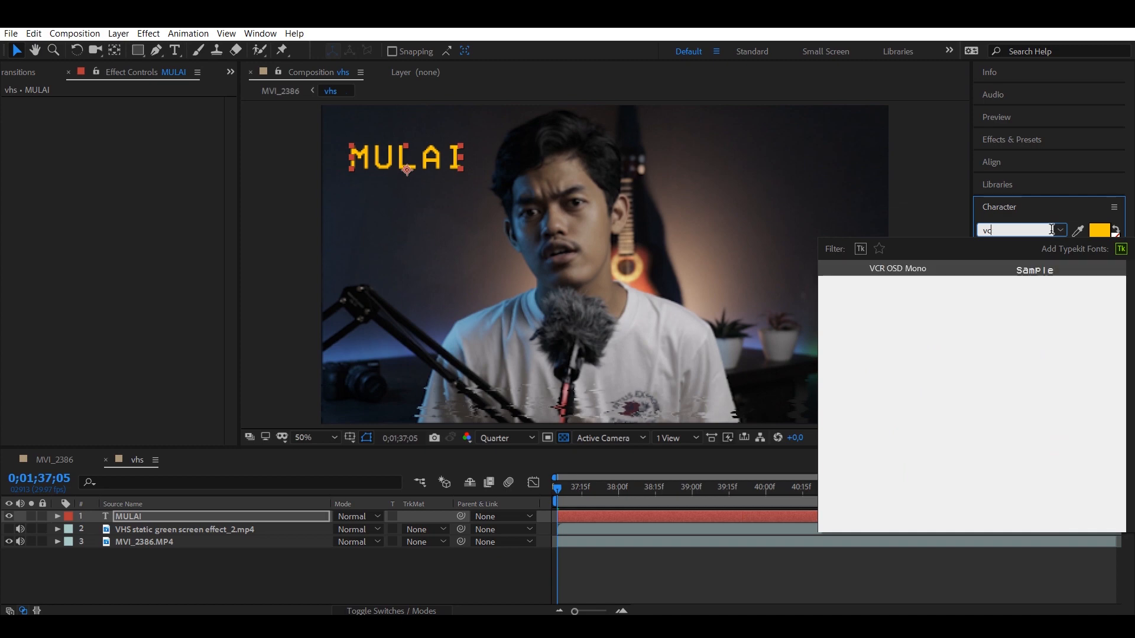
{"action": "key", "text": "Escape"}
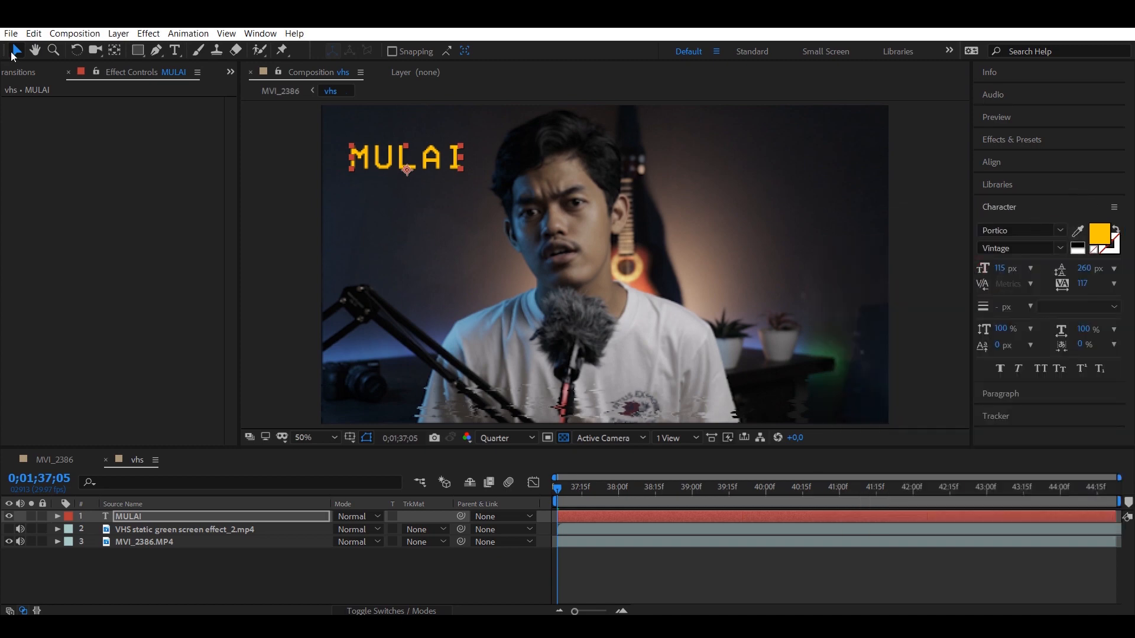
{"action": "left_click_drag", "start_coordinate": [397, 167], "coordinate": [404, 123]}
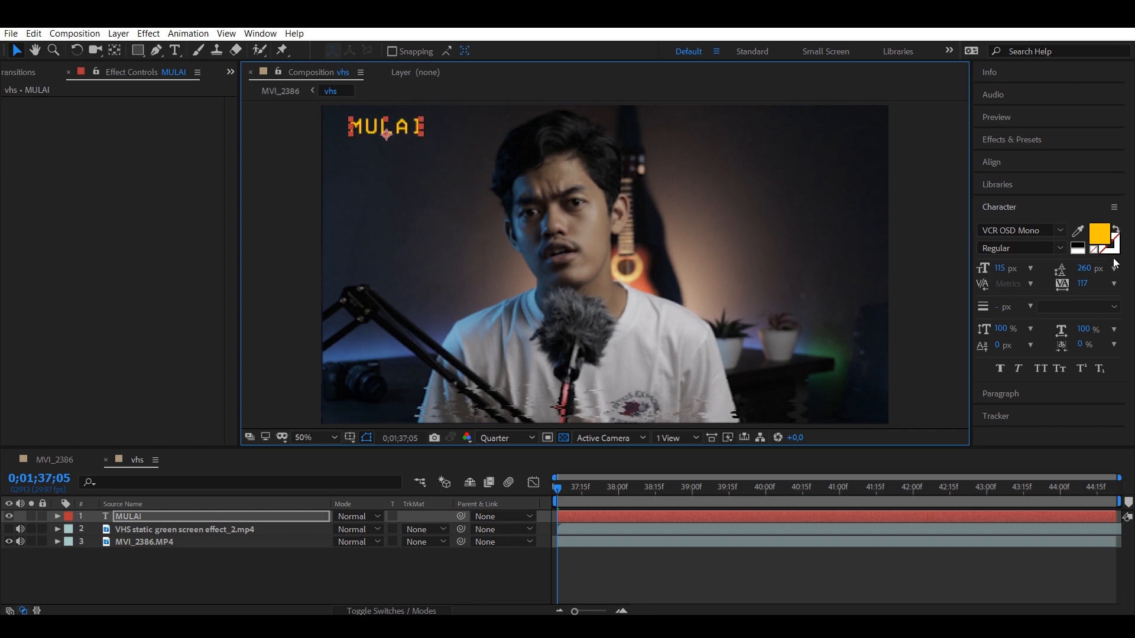
- Set the MULAI text's fill colour to white, FFFFFF
{"action": "left_click", "coordinate": [1099, 239]}
{"action": "type", "text": "FFFFFF"}
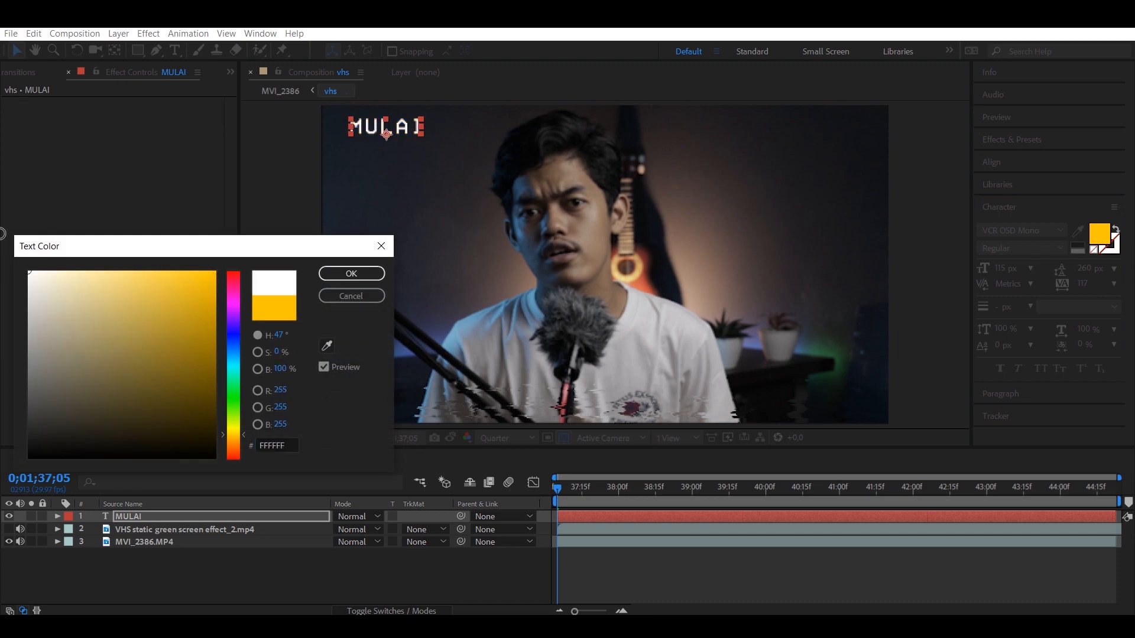
{"action": "left_click", "coordinate": [331, 276]}
{"action": "left_click", "coordinate": [279, 579]}
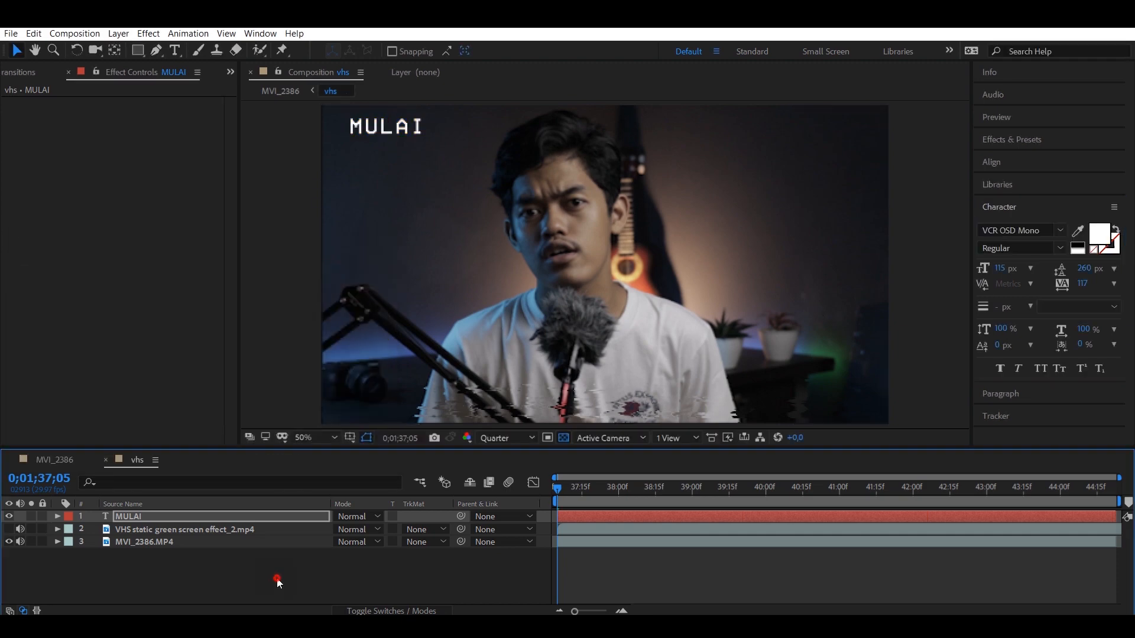
- Duplicate the MULAI text layer and move the copy across to the frame's upper-right corner
{"action": "left_click", "coordinate": [140, 516]}
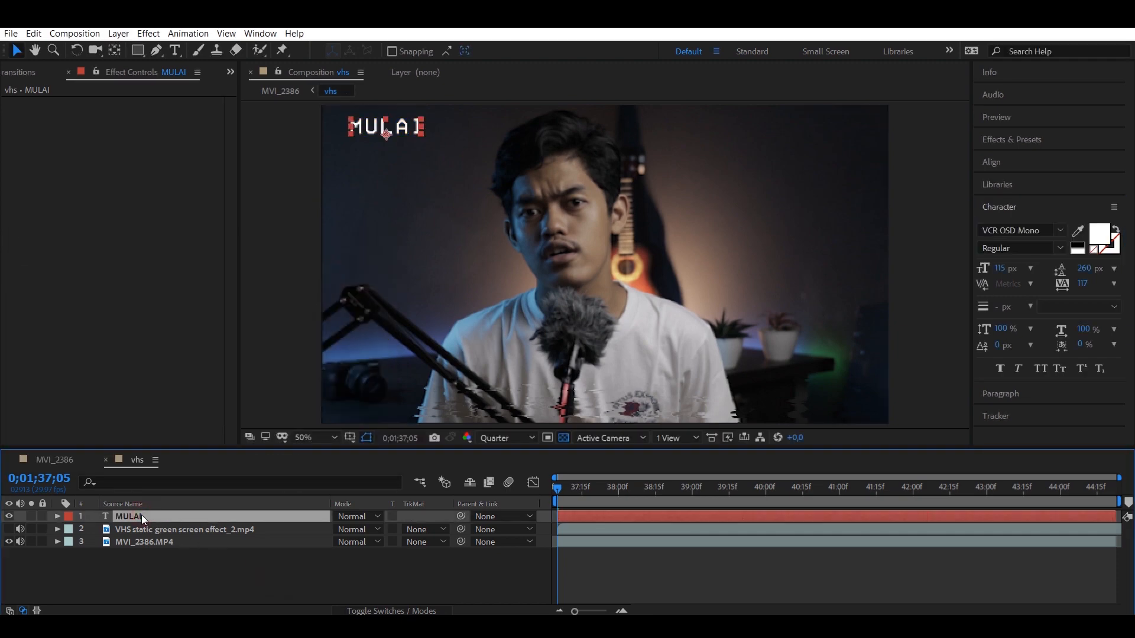
{"action": "key", "text": "ctrl+d"}
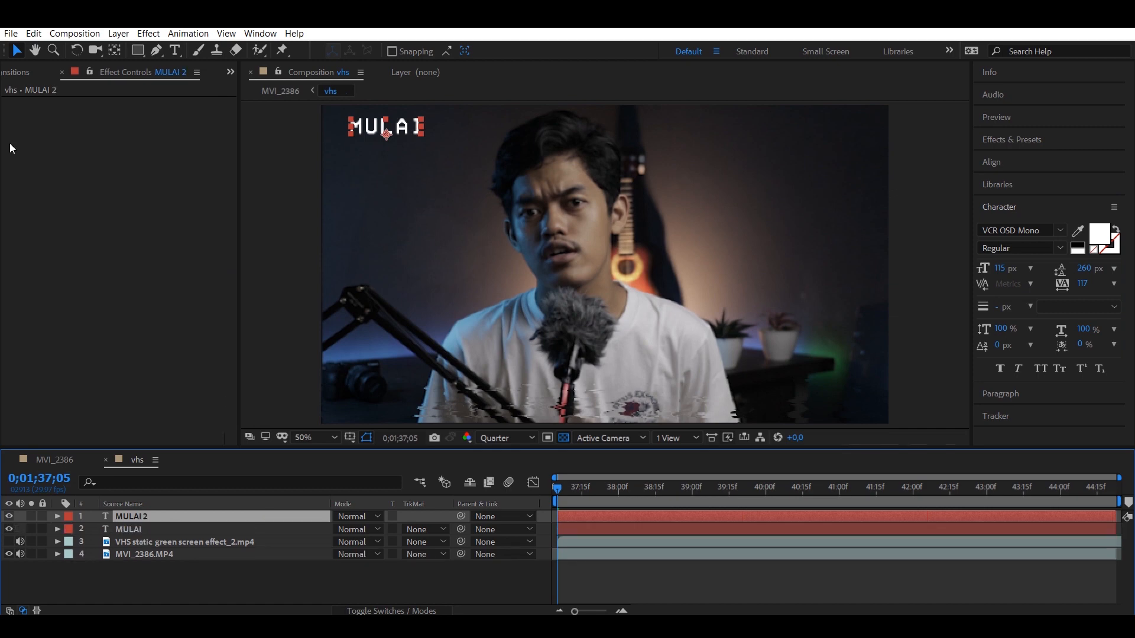
{"action": "left_click_drag", "start_coordinate": [406, 133], "coordinate": [821, 131]}
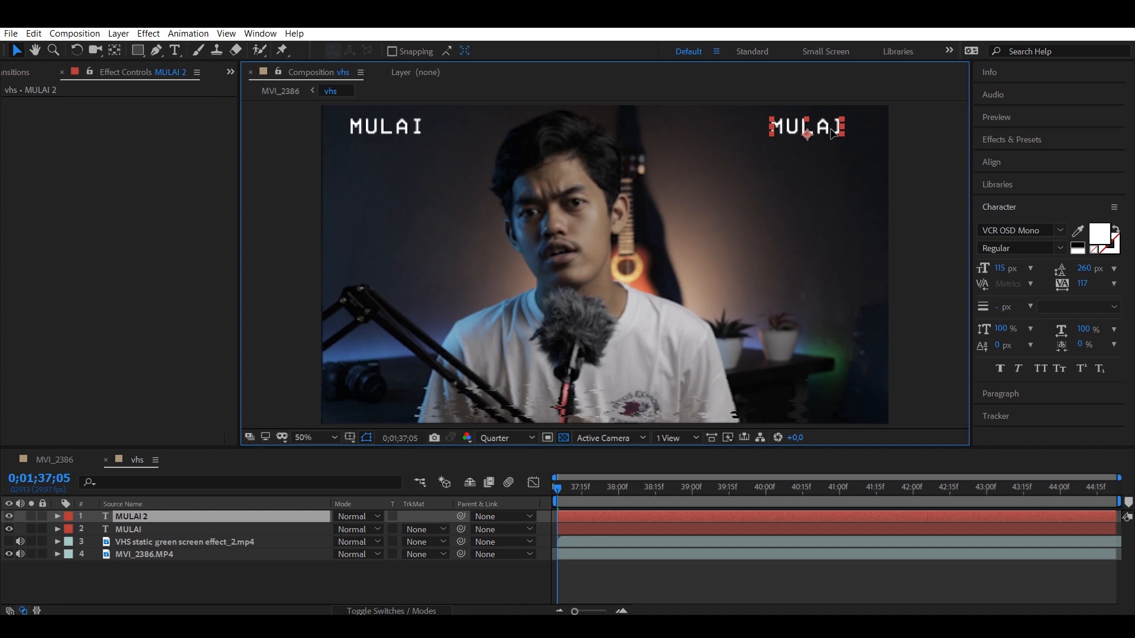
{"action": "key", "text": "Return"}
- Replace the wording of the duplicated text in the upper-right corner with the date stamp "11/12/1993"
{"action": "left_click", "coordinate": [175, 50]}
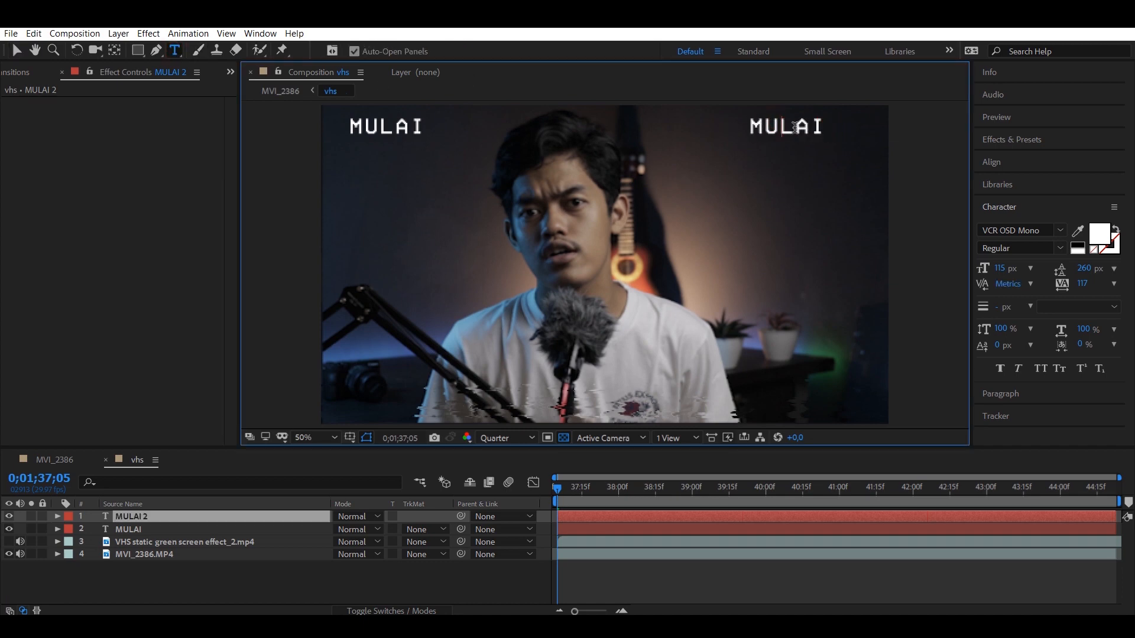
{"action": "left_click_drag", "start_coordinate": [821, 128], "coordinate": [742, 130]}
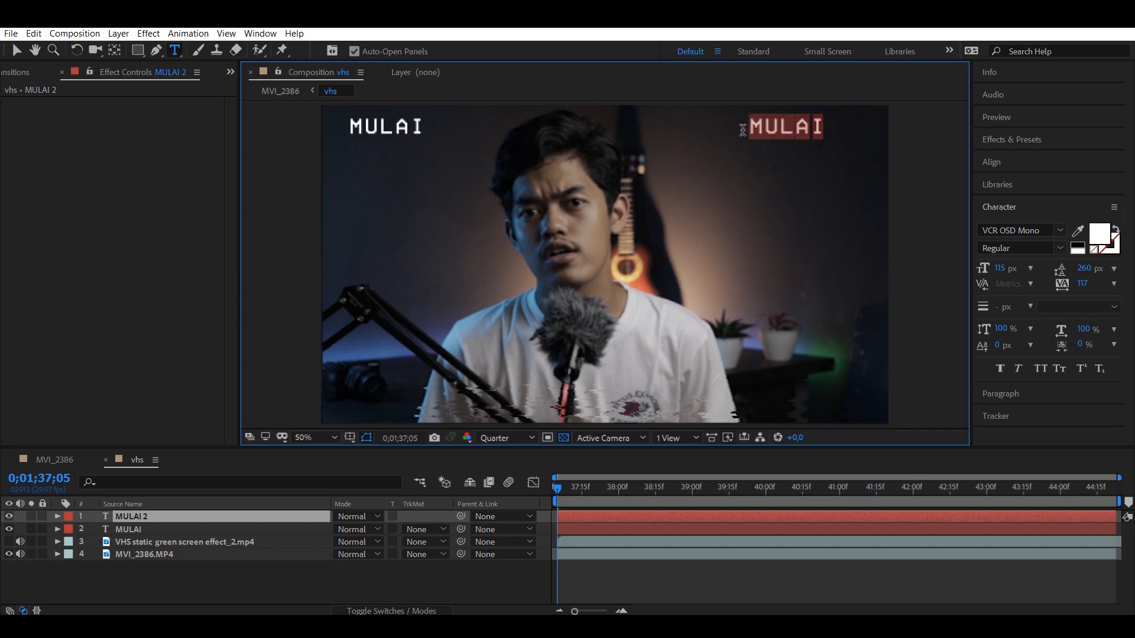
{"action": "type", "text": "11/12"}
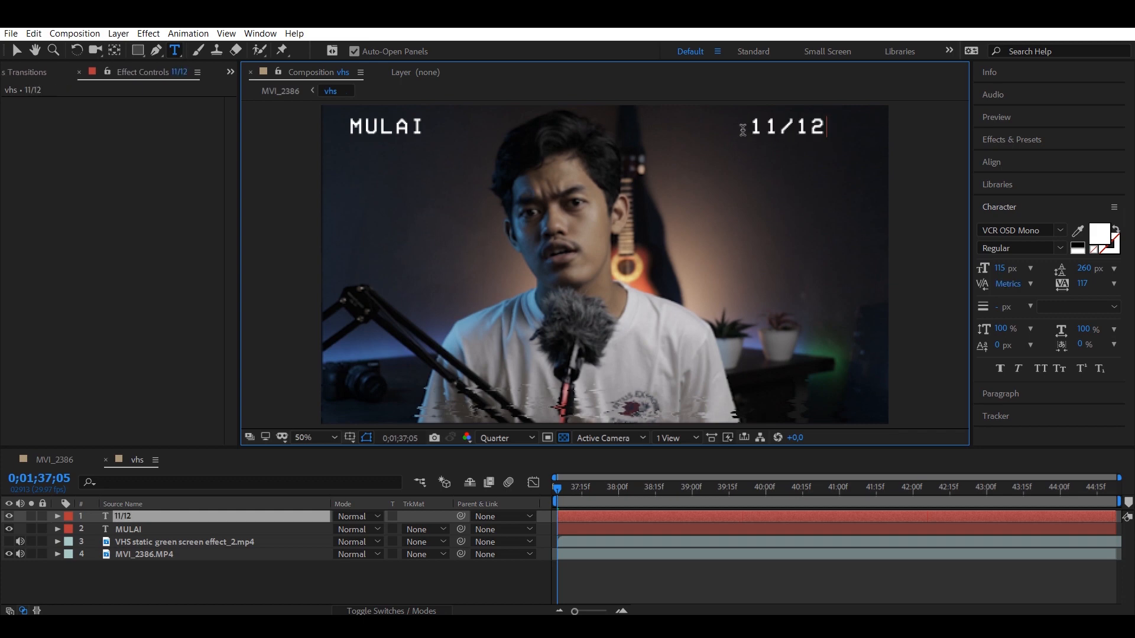
{"action": "type", "text": "/1993"}
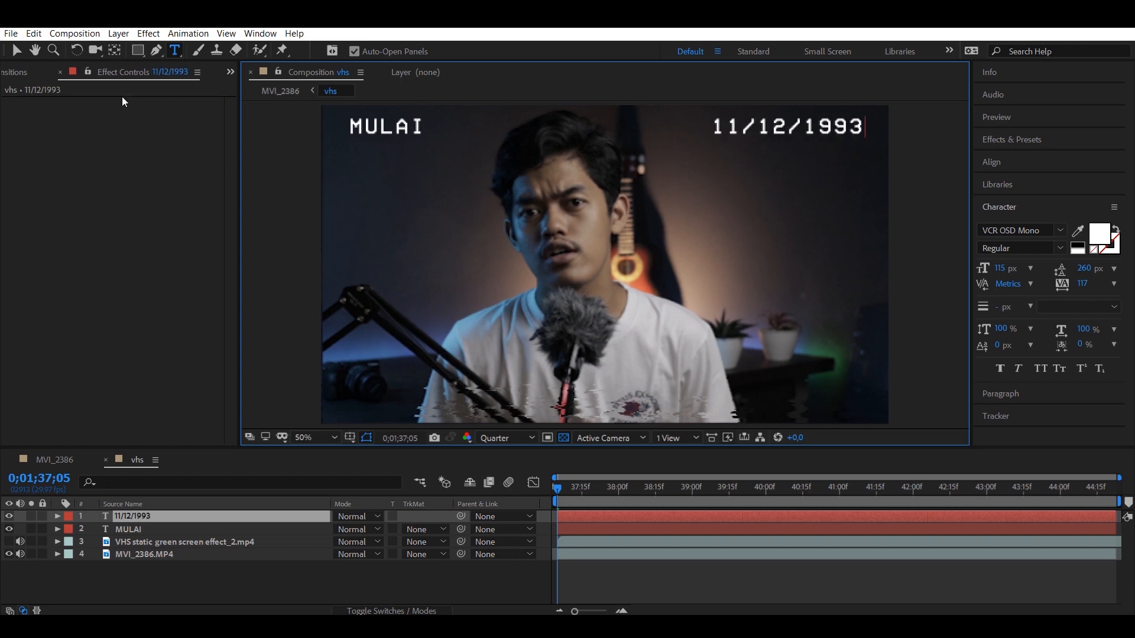
- Scale the 11/12/1993 and MULAI text layers down together to 52.1%
{"action": "left_click", "coordinate": [18, 50]}
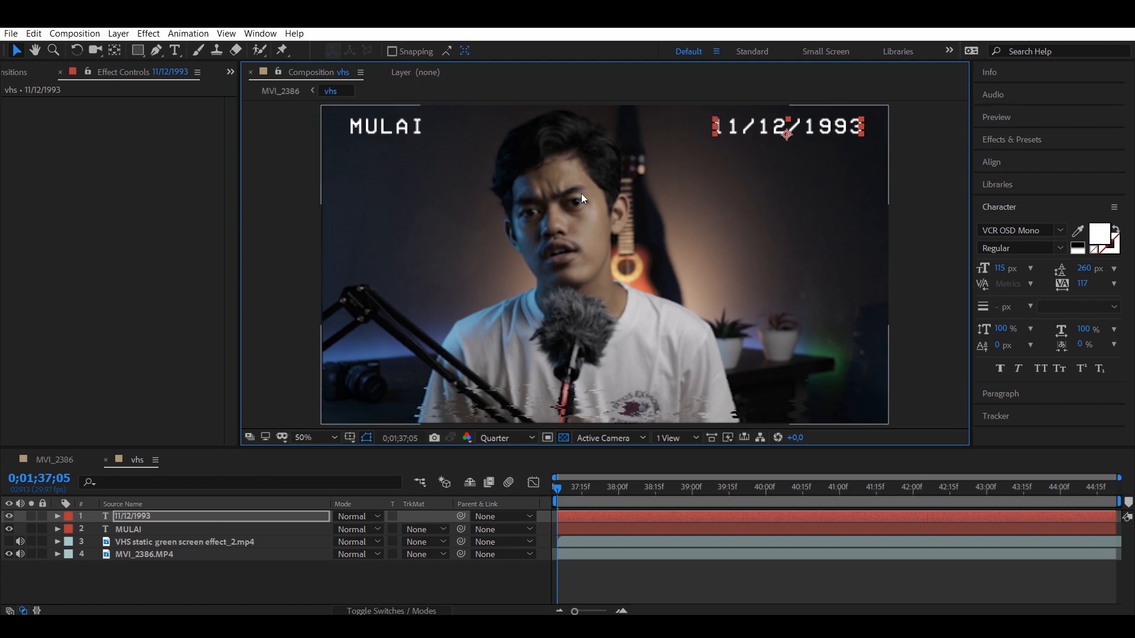
{"action": "left_click", "coordinate": [218, 516]}
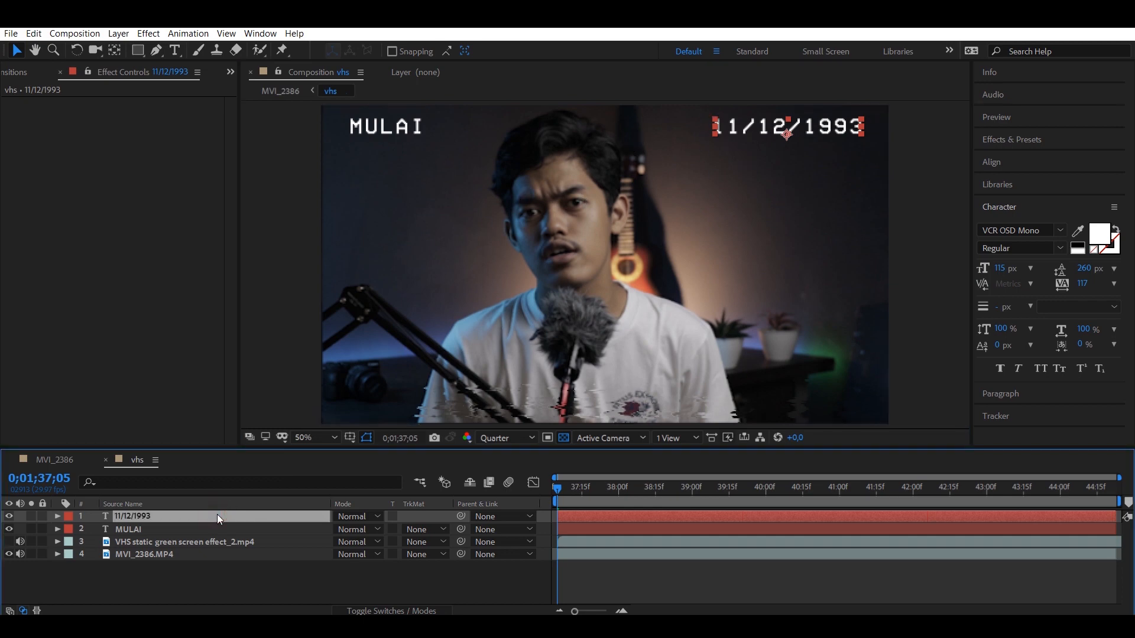
{"action": "left_click", "coordinate": [219, 528], "text": "ctrl"}
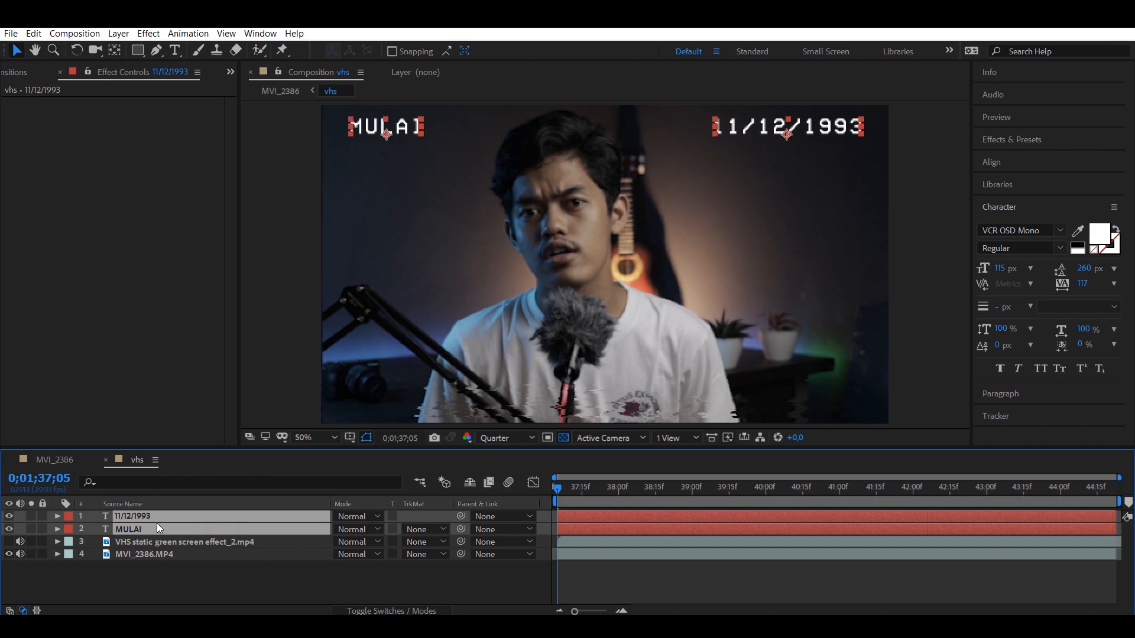
{"action": "key", "text": "s"}
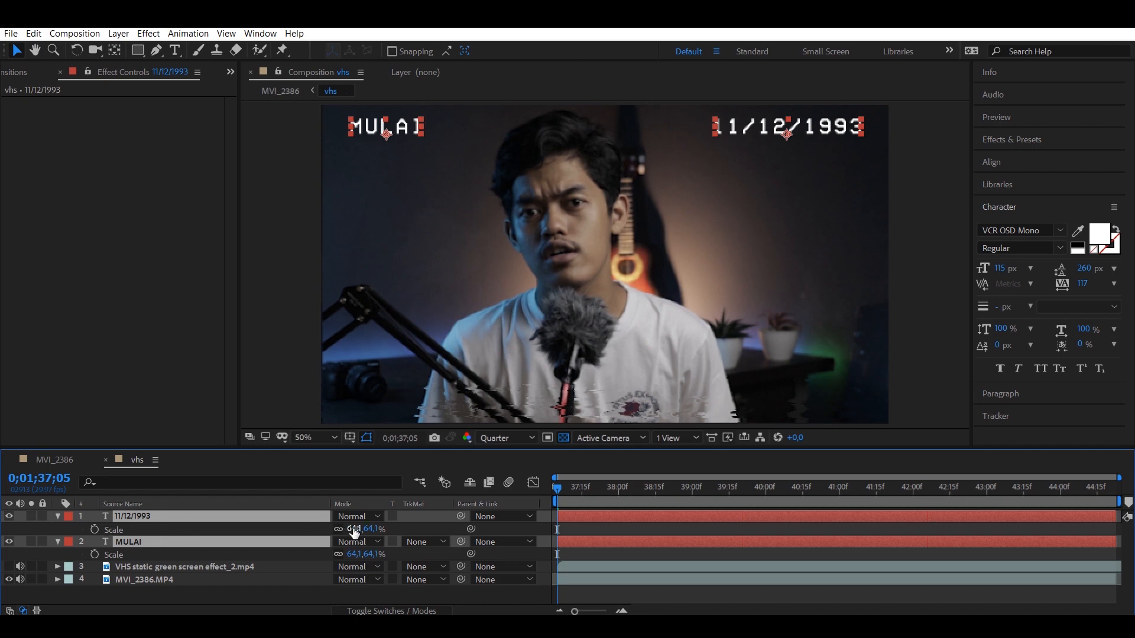
{"action": "mouse_move", "coordinate": [351, 530]}
{"action": "left_mouse_down"}
{"action": "mouse_move", "coordinate": [336, 522]}
{"action": "mouse_move", "coordinate": [347, 521]}
{"action": "left_mouse_up"}
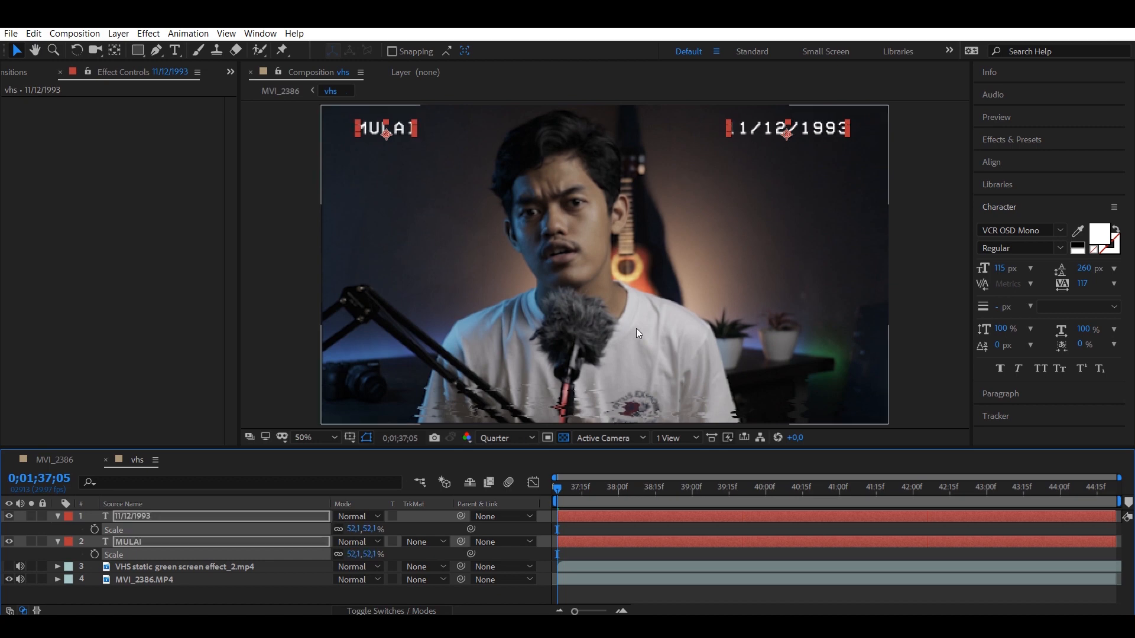
{"action": "left_click", "coordinate": [656, 310]}
{"action": "scroll", "coordinate": [657, 308], "scroll_direction": "down", "scroll_amount": 4}
{"action": "scroll", "coordinate": [657, 308], "scroll_direction": "up", "scroll_amount": 4}
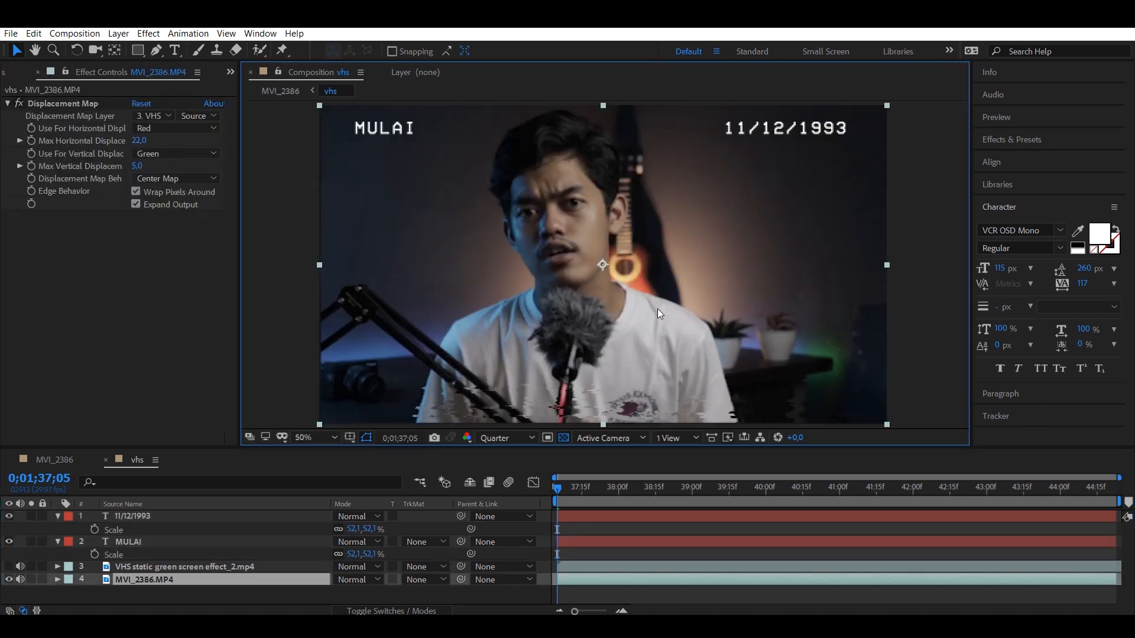
- Draw a small polygon with an outer radius of about 62 beside the MULAI text and shift it slightly below and right
{"action": "key", "text": "space"}
{"action": "left_click_drag", "start_coordinate": [695, 289], "coordinate": [706, 274]}
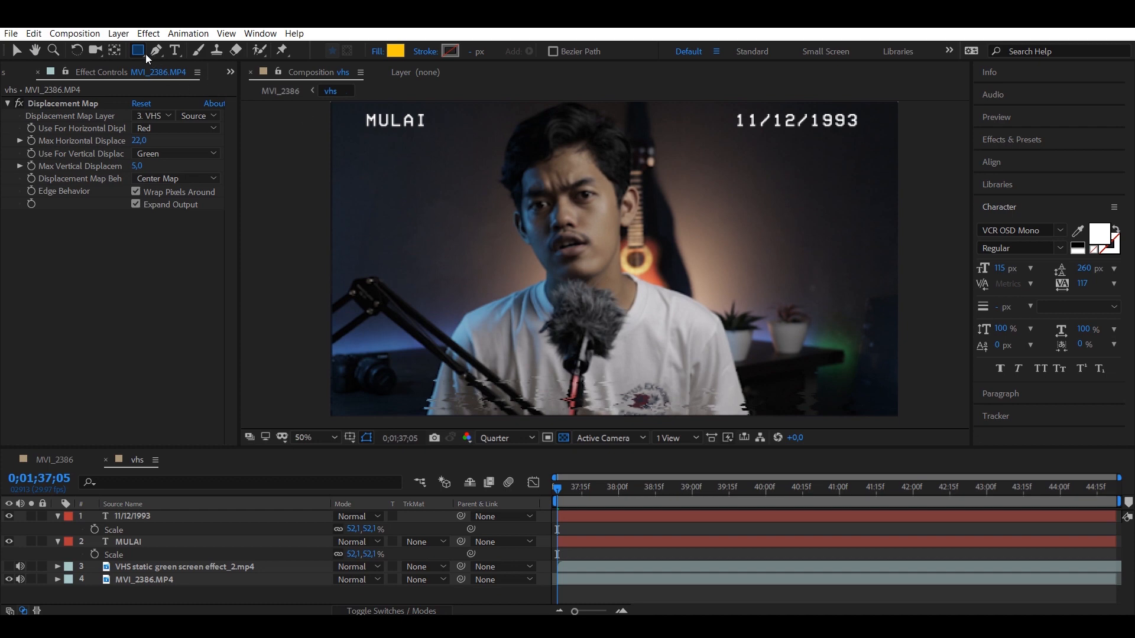
{"action": "left_click_drag", "start_coordinate": [143, 51], "coordinate": [205, 94]}
{"action": "left_click_drag", "start_coordinate": [438, 116], "coordinate": [451, 126]}
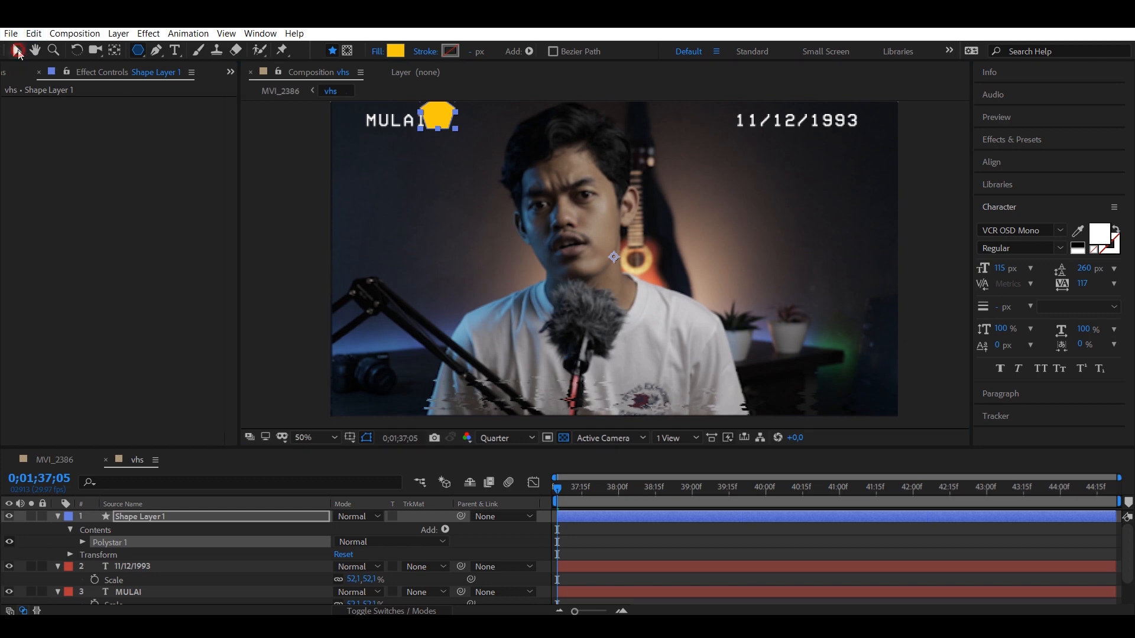
{"action": "key", "text": "v"}
{"action": "left_click_drag", "start_coordinate": [444, 116], "coordinate": [472, 146]}
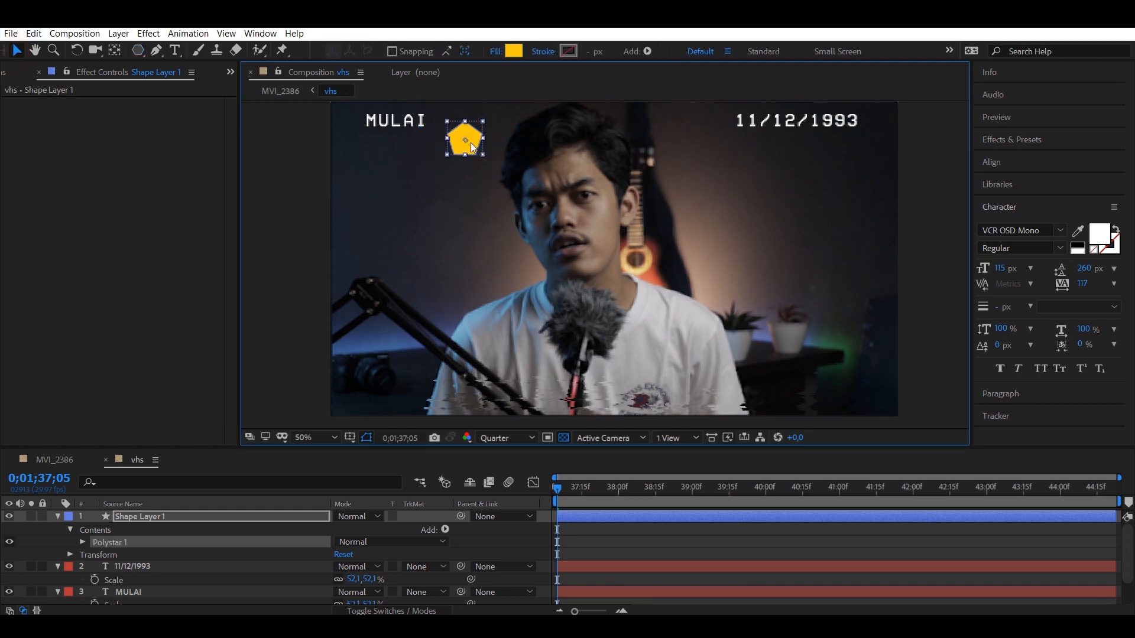
- Turn the polygon into a triangle by setting its polystar path's Points to 3
{"action": "left_click", "coordinate": [83, 544]}
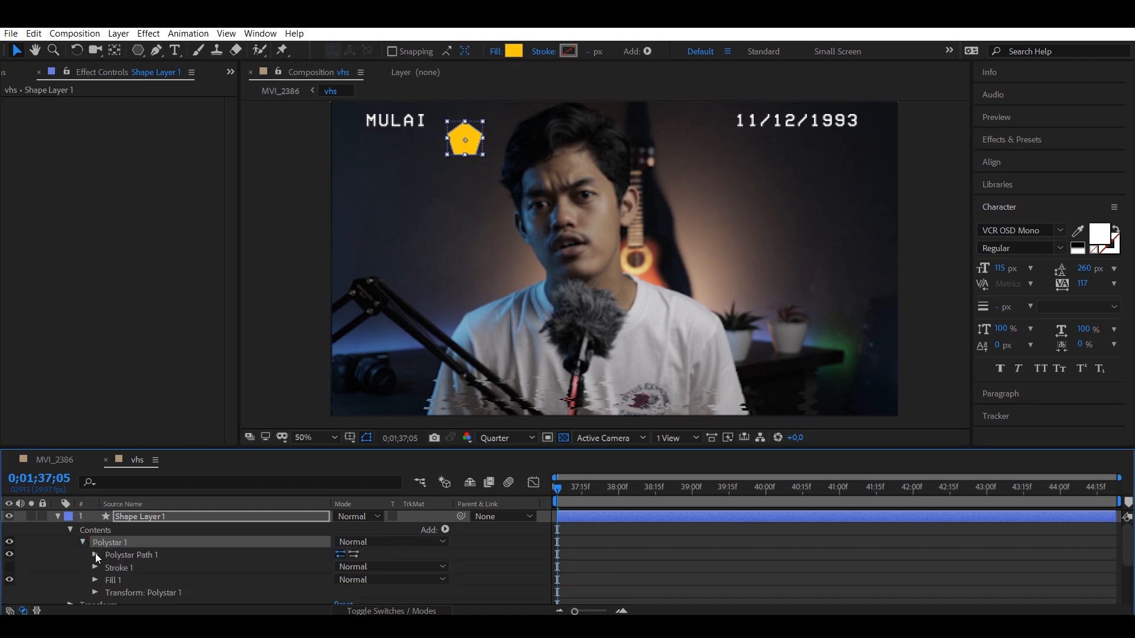
{"action": "left_click", "coordinate": [96, 554]}
{"action": "scroll", "coordinate": [155, 549], "scroll_direction": "down", "scroll_amount": 1}
{"action": "scroll", "coordinate": [165, 547], "scroll_direction": "up", "scroll_amount": 1}
{"action": "left_click", "coordinate": [138, 550]}
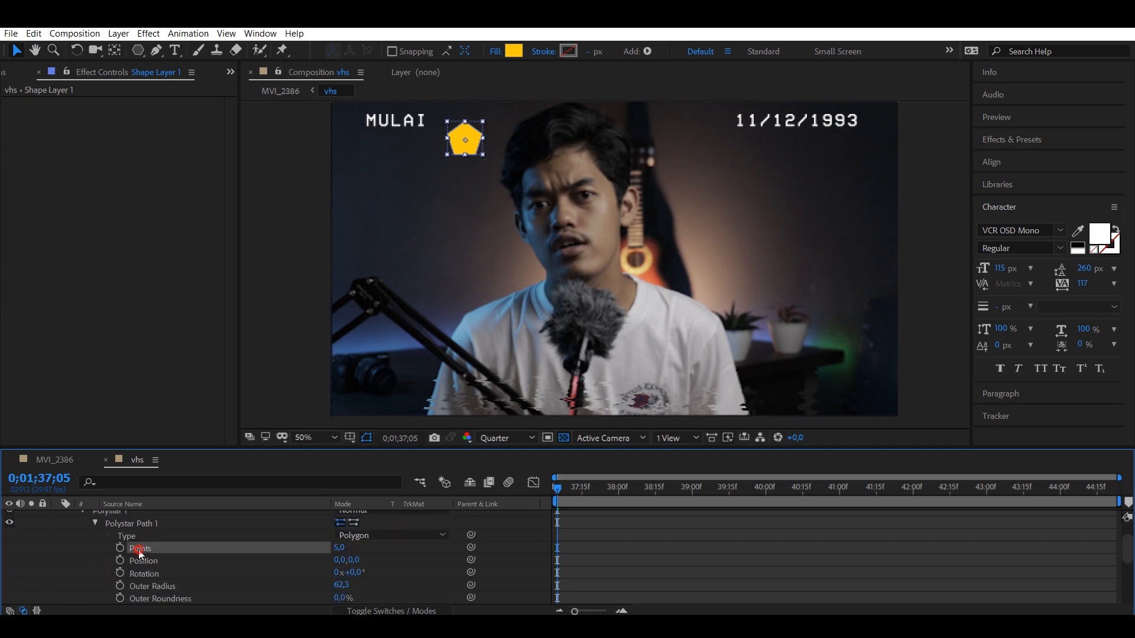
{"action": "left_click", "coordinate": [344, 552]}
{"action": "type", "text": "3"}
{"action": "key", "text": "Return"}
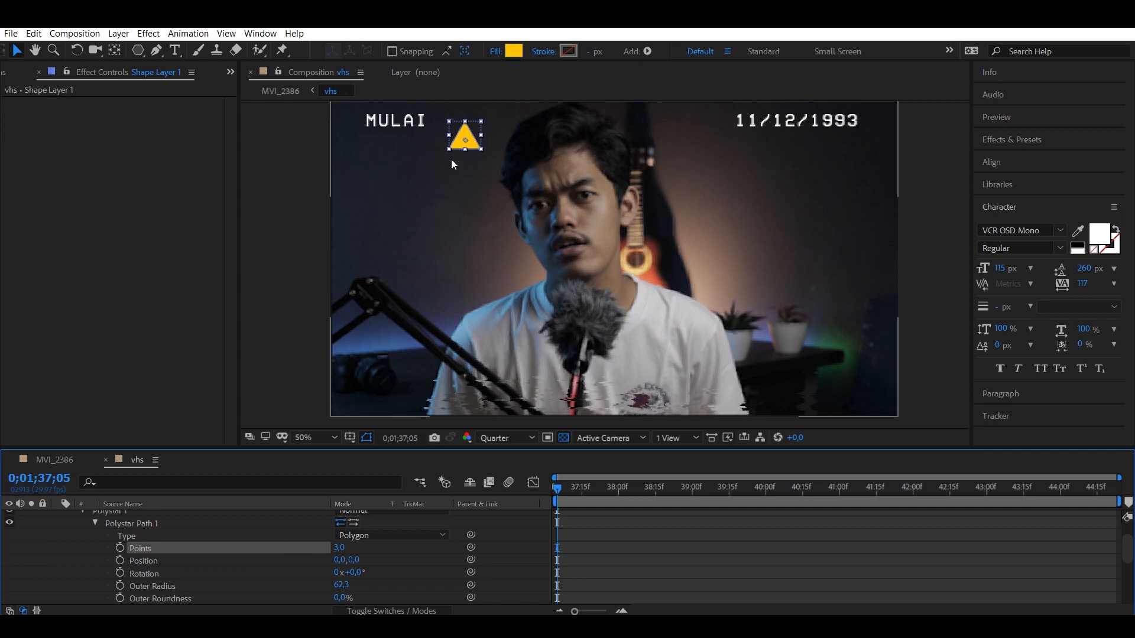
- Change the triangle's fill colour to white
{"action": "left_click", "coordinate": [515, 52]}
{"action": "left_click", "coordinate": [29, 272]}
{"action": "left_click", "coordinate": [338, 273]}
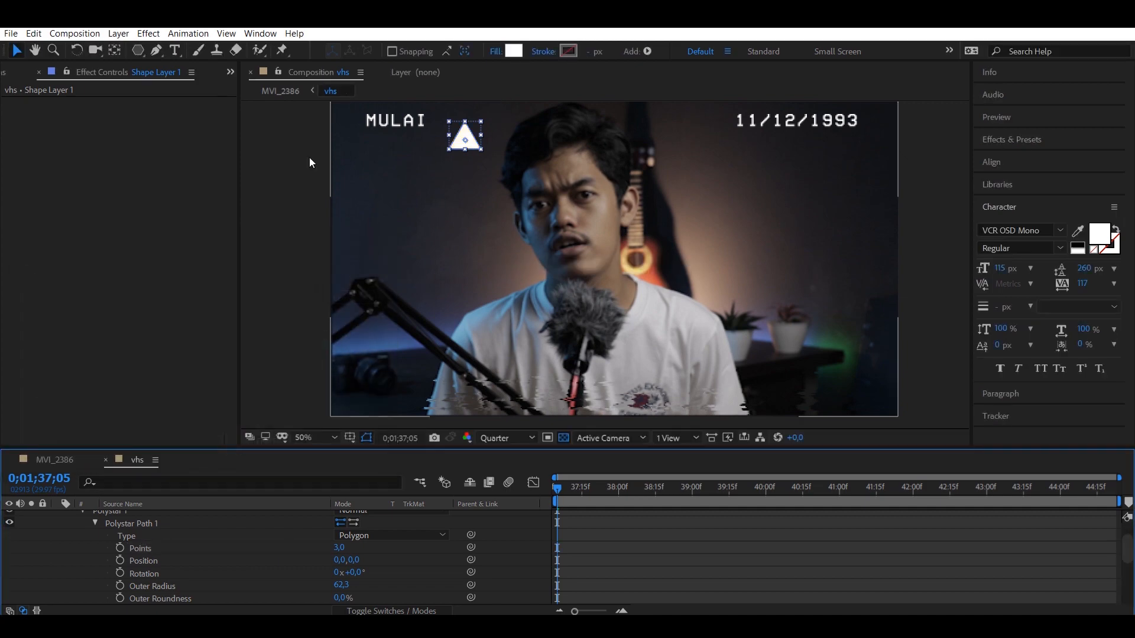
- Rotate the white triangle clockwise so it points to the right like a play symbol
{"action": "left_click", "coordinate": [77, 51]}
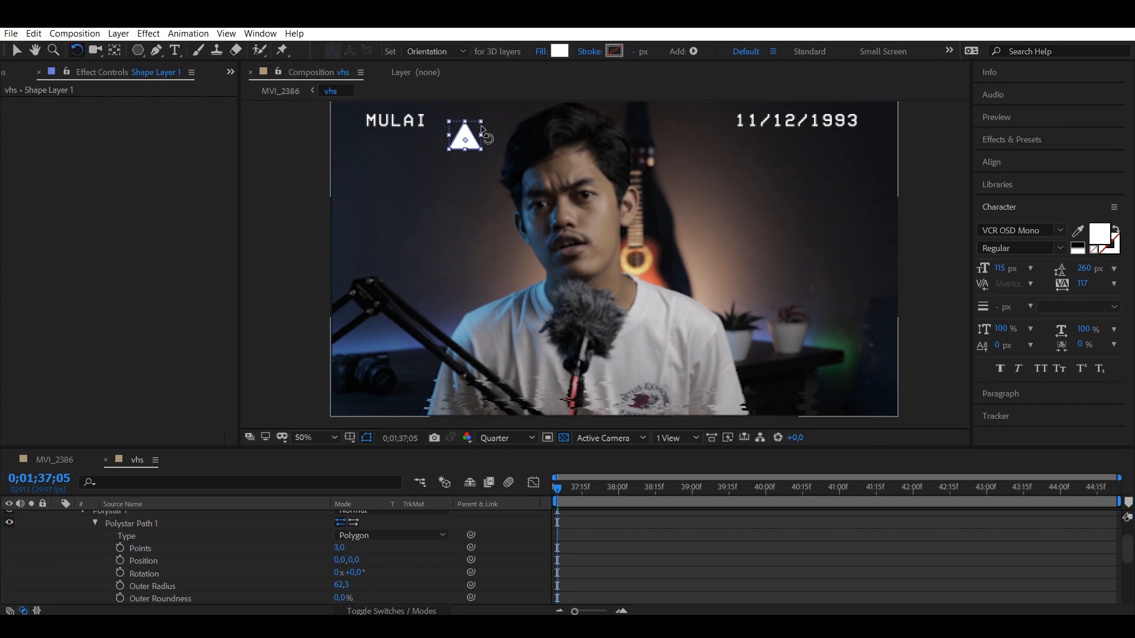
{"action": "left_click", "coordinate": [483, 122]}
{"action": "left_click_drag", "start_coordinate": [489, 130], "coordinate": [492, 152]}
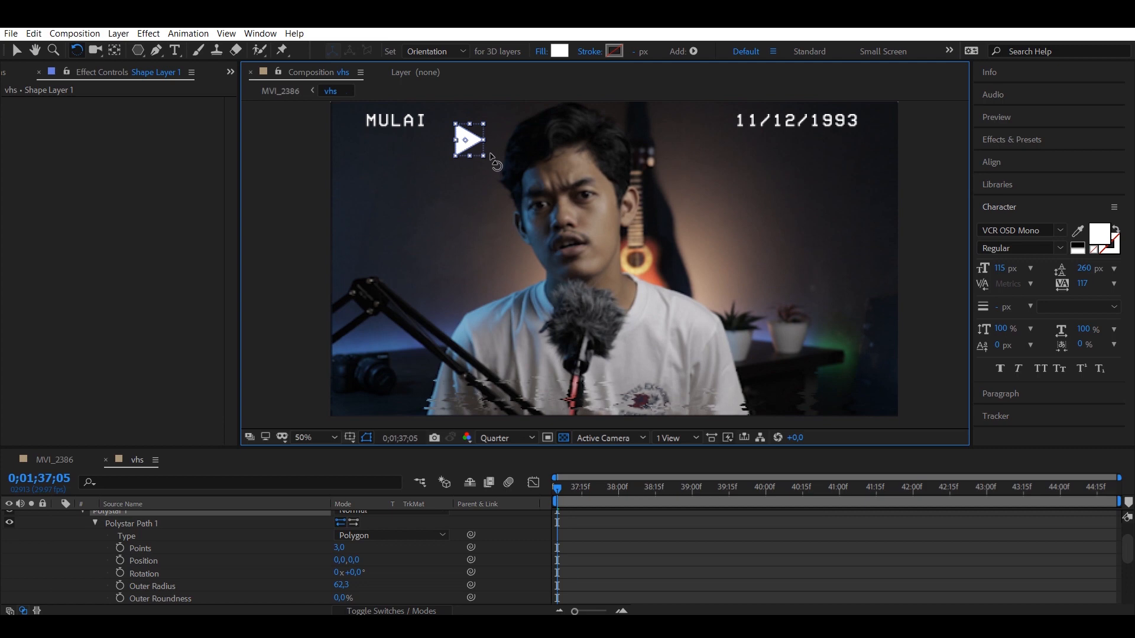
- Shrink the play triangle to about the text's height and place it directly after the MULAI text
{"action": "key", "text": "period"}
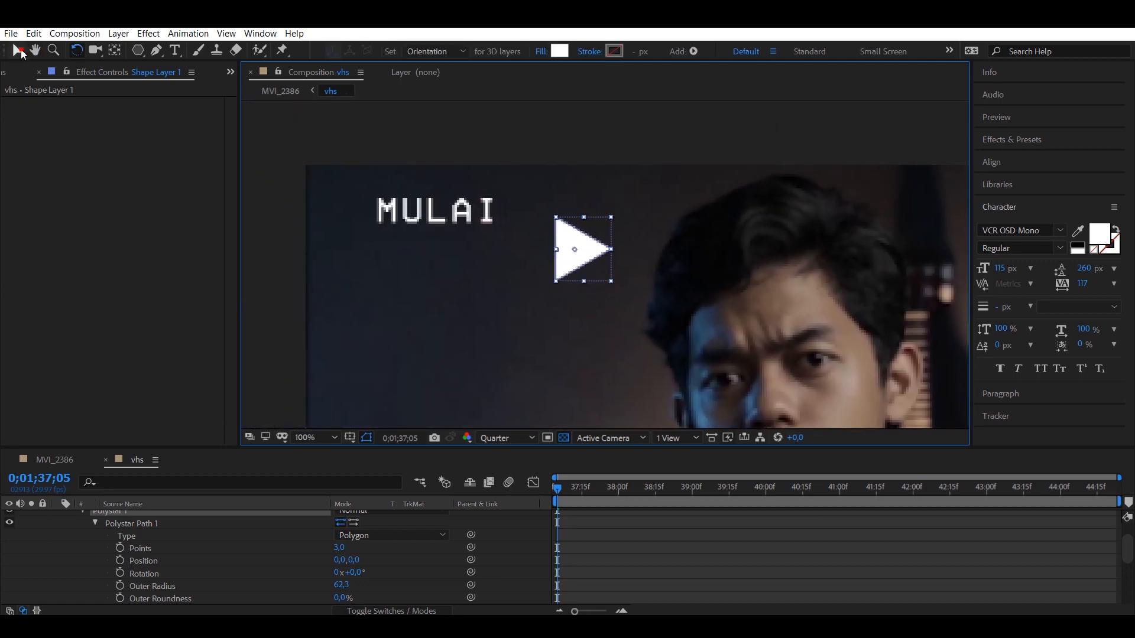
{"action": "left_click", "coordinate": [18, 51]}
{"action": "left_click_drag", "start_coordinate": [582, 266], "coordinate": [538, 224]}
{"action": "left_click_drag", "start_coordinate": [569, 178], "coordinate": [537, 207]}
{"action": "scroll", "coordinate": [591, 212], "scroll_direction": "down", "scroll_amount": 2}
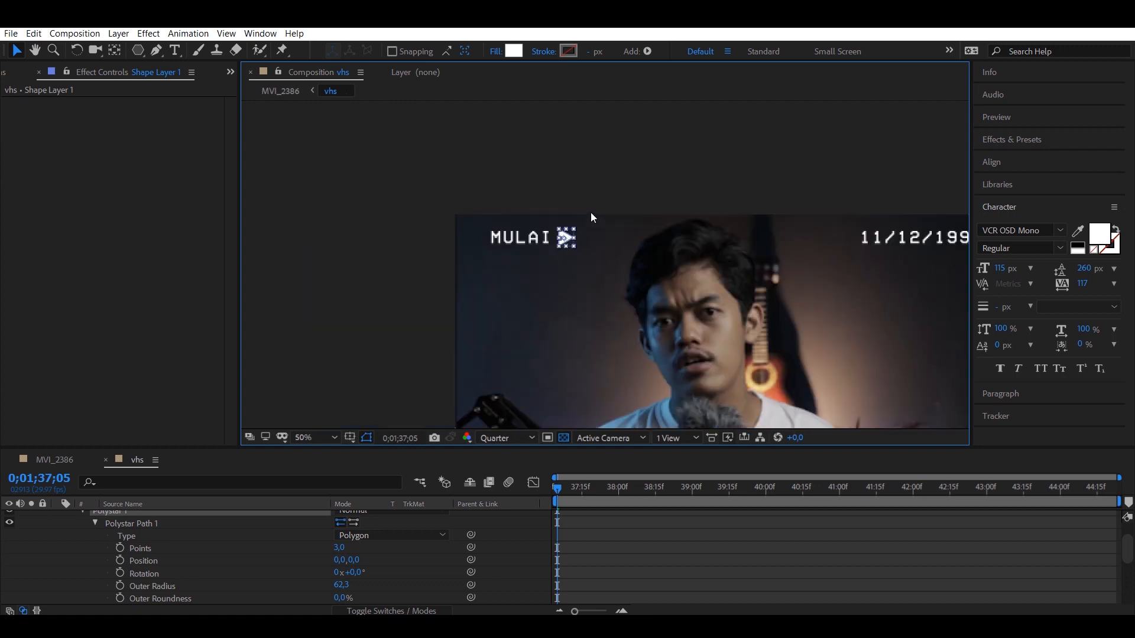
{"action": "key", "text": "space"}
{"action": "left_click_drag", "start_coordinate": [680, 287], "coordinate": [574, 249]}
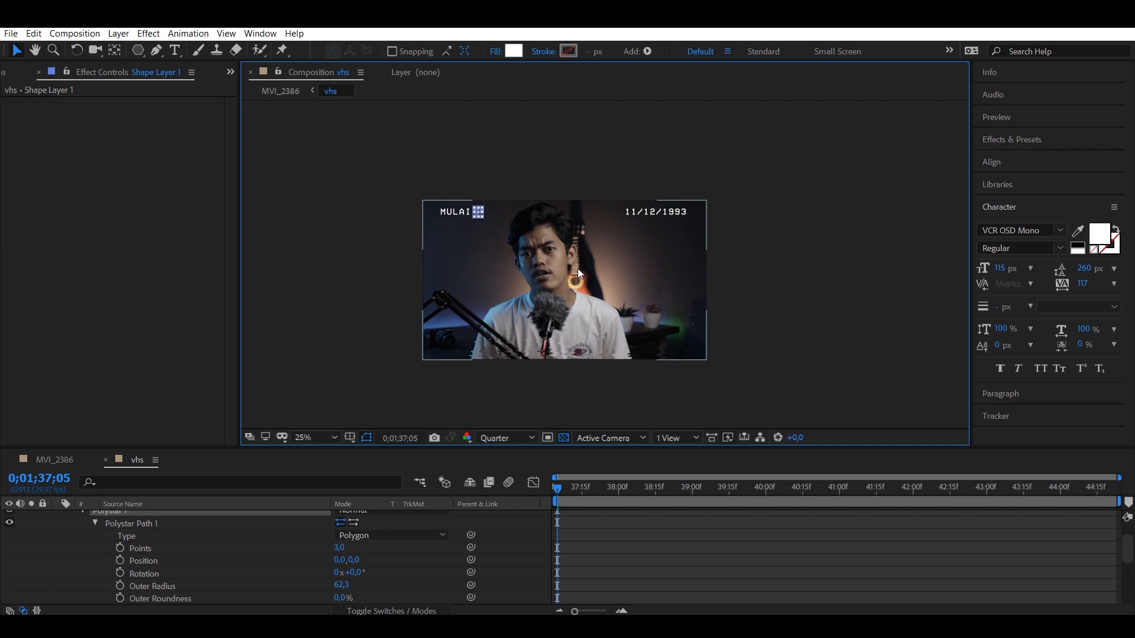
{"action": "scroll", "coordinate": [605, 266], "scroll_direction": "up", "scroll_amount": 2}
{"action": "left_click", "coordinate": [650, 263]}
{"action": "key", "text": "space"}
{"action": "left_click_drag", "start_coordinate": [461, 244], "coordinate": [521, 206]}
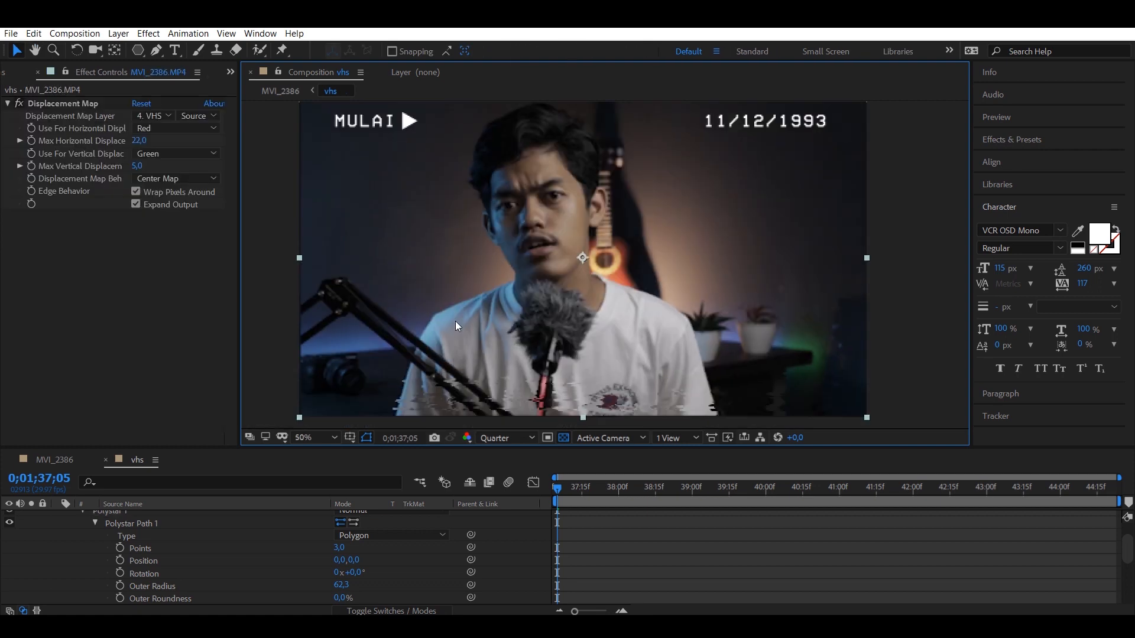
- Play back the MVI_2386 composition to check the glitch with the text overlays, and return to its start
{"action": "left_click", "coordinate": [44, 461]}
{"action": "key", "text": "space"}
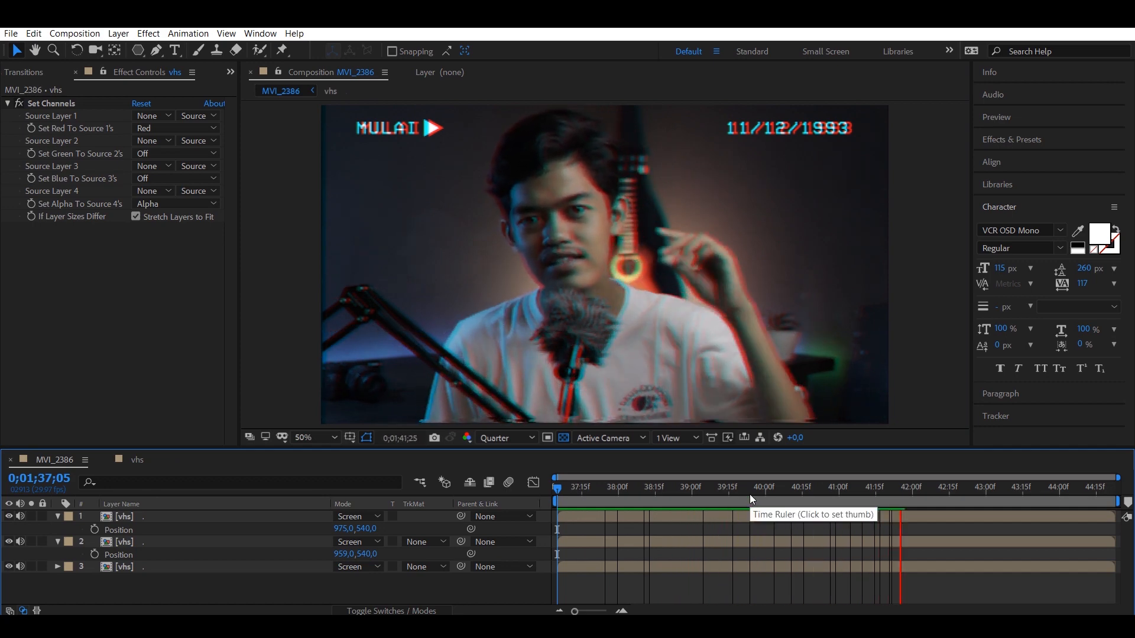
{"action": "key", "text": "space"}
{"action": "left_click", "coordinate": [676, 489]}
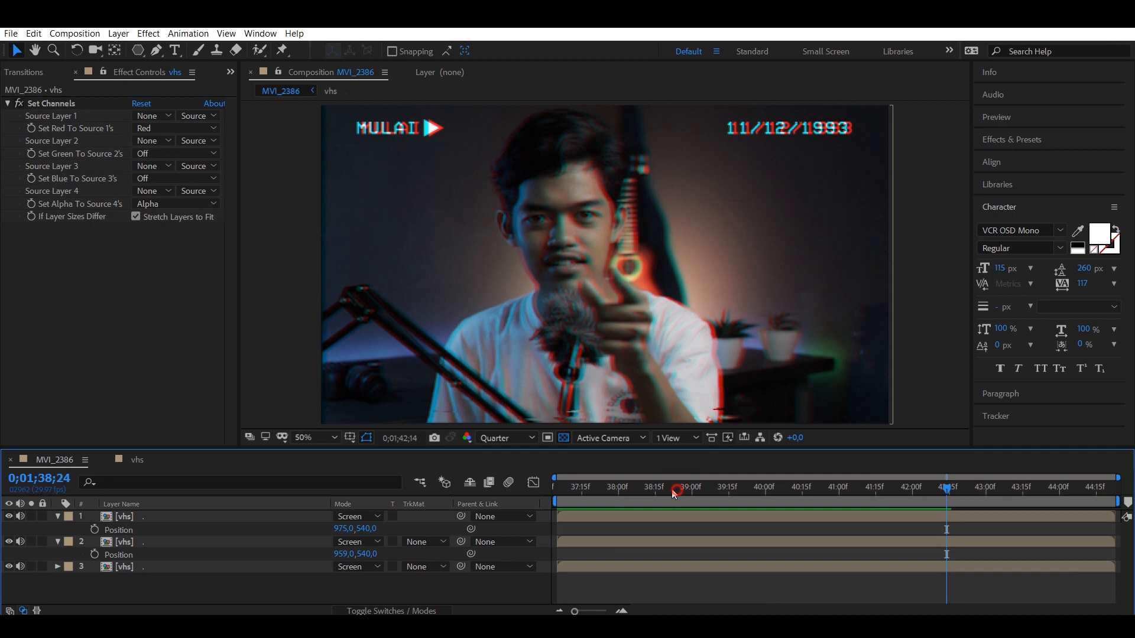
{"action": "left_click_drag", "start_coordinate": [676, 490], "coordinate": [505, 503]}
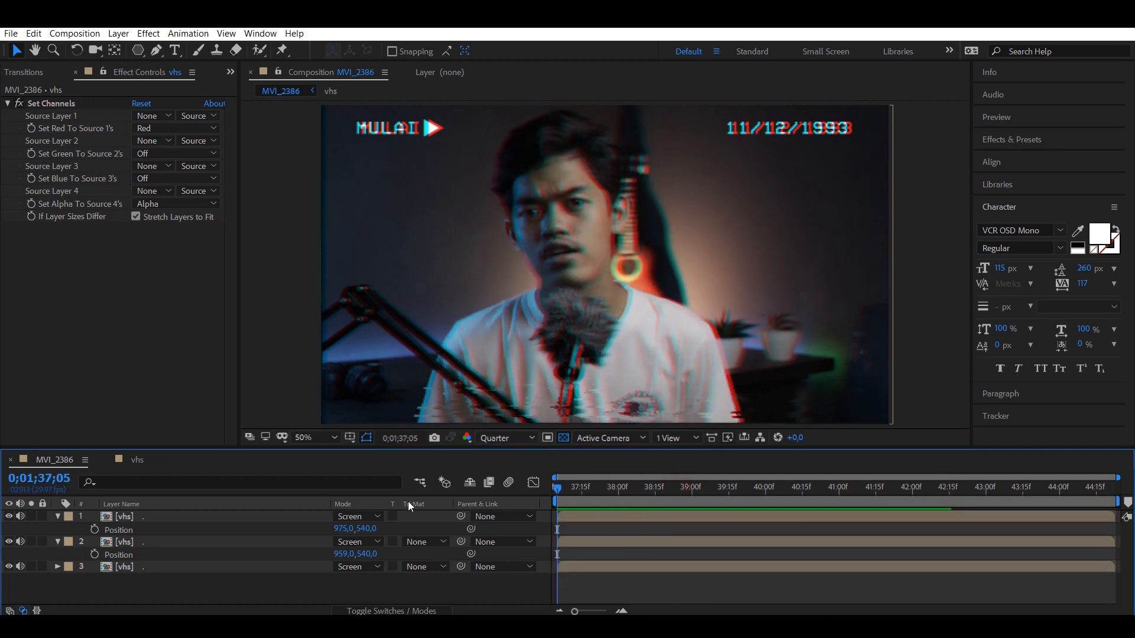
- Add a new adjustment layer above the vhs layers in the MVI_2386 composition
{"action": "right_click", "coordinate": [315, 593]}
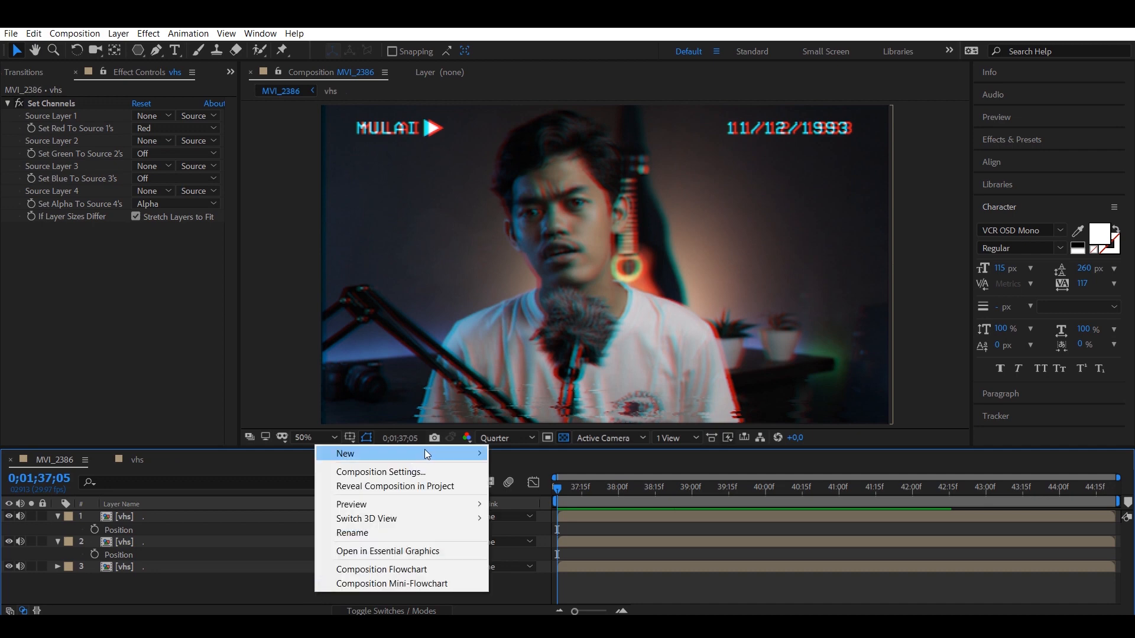
{"action": "mouse_move", "coordinate": [424, 450]}
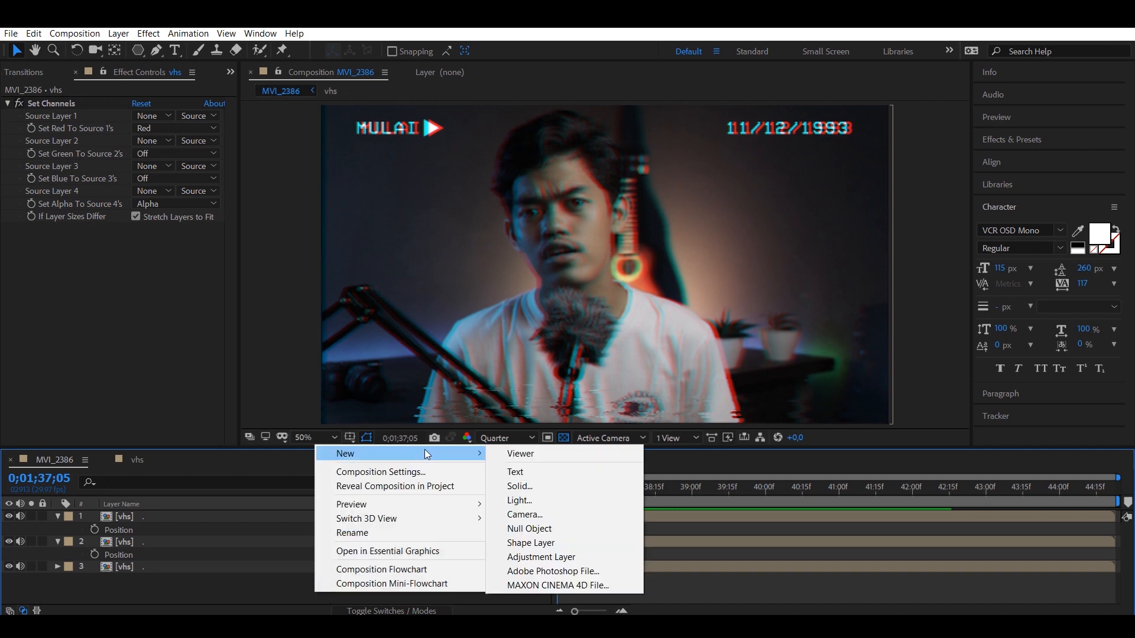
{"action": "left_click", "coordinate": [565, 557]}
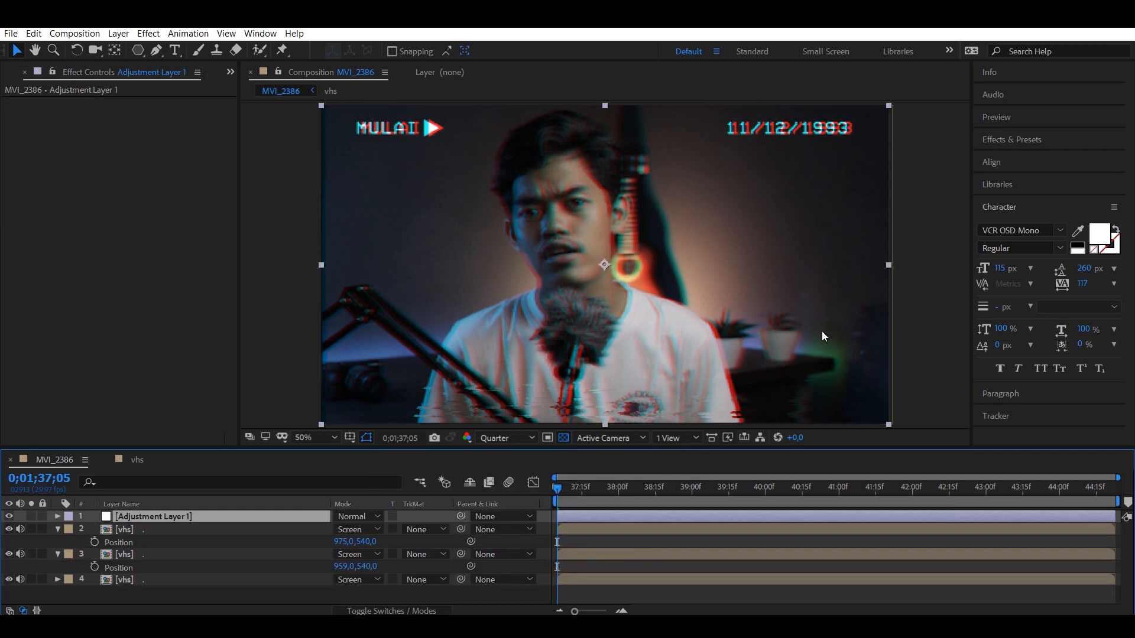
- Find the Channel Blur effect by searching for "channe" and apply it to the adjustment layer
{"action": "left_click", "coordinate": [1000, 141]}
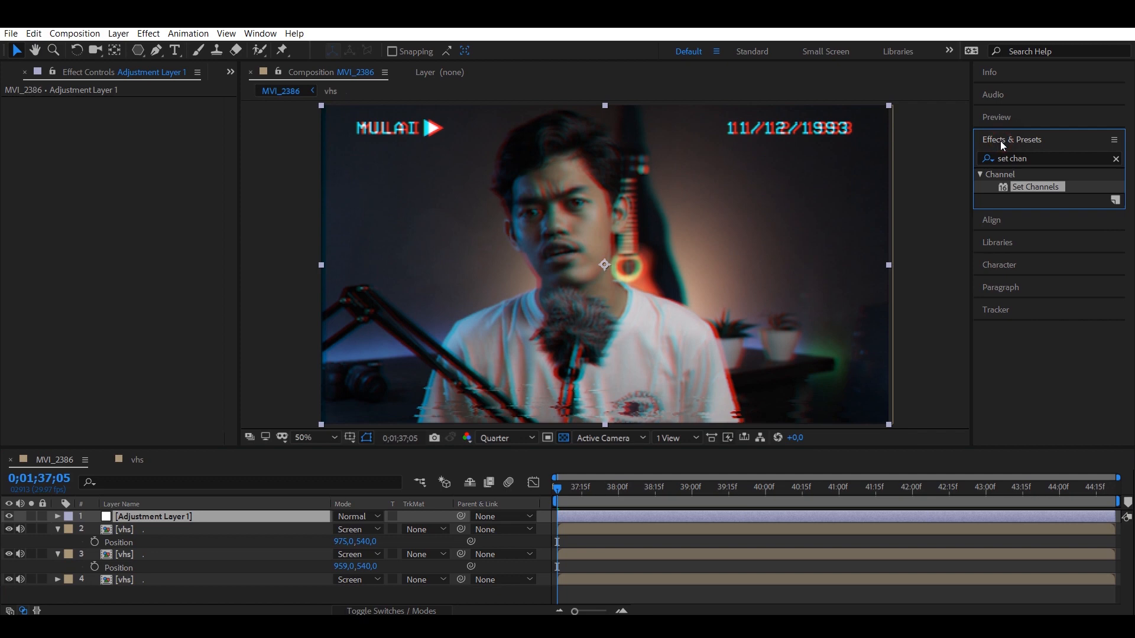
{"action": "left_click", "coordinate": [1044, 155]}
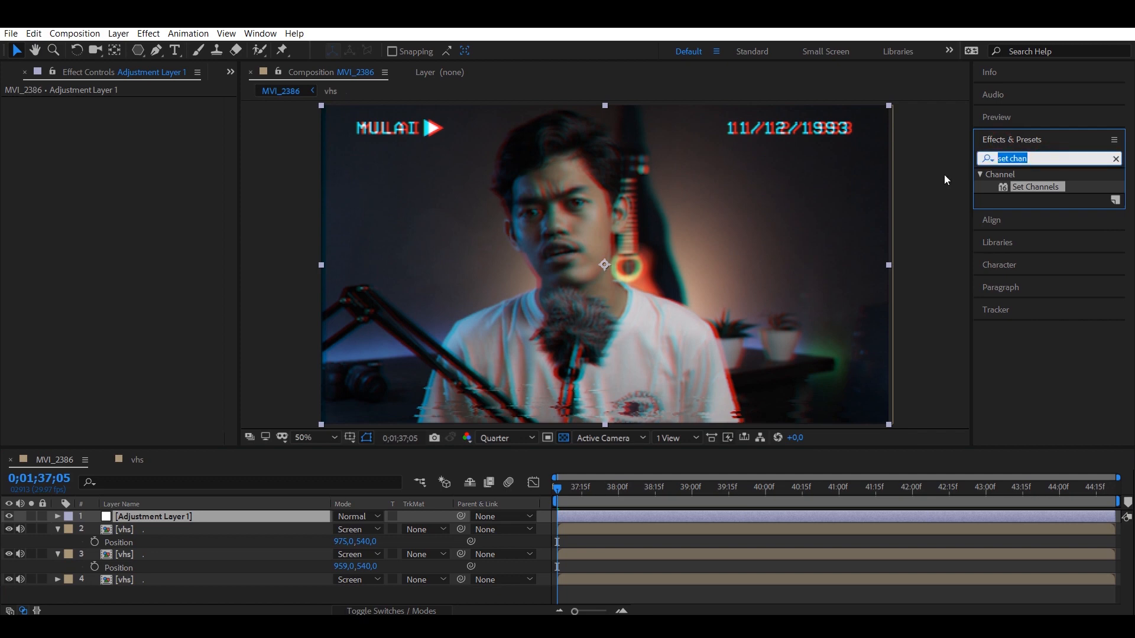
{"action": "type", "text": "channe"}
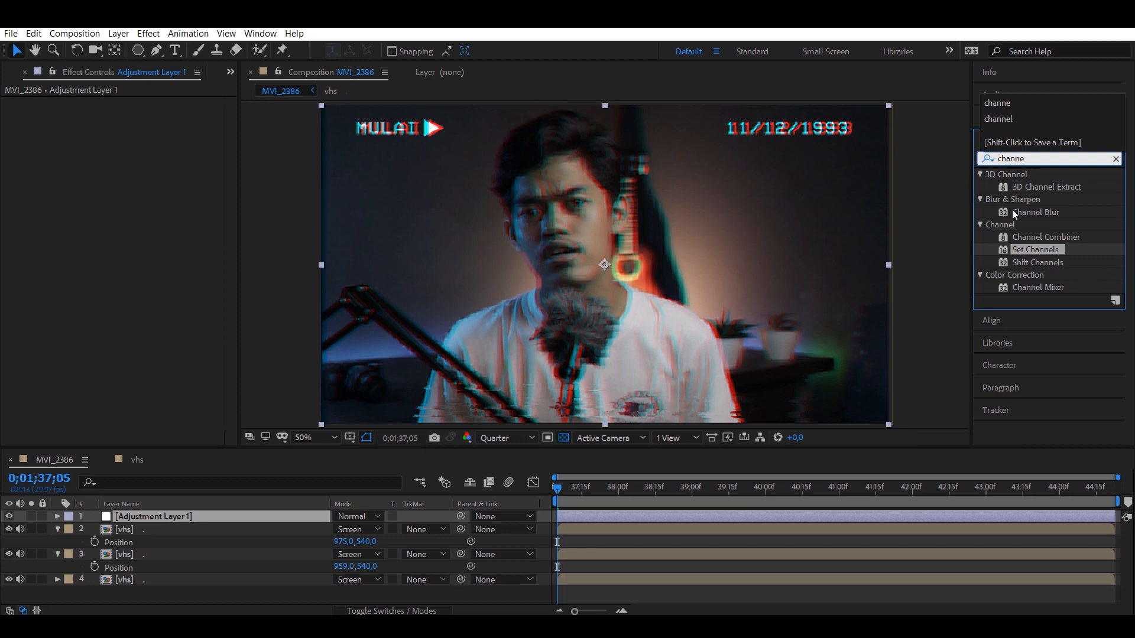
{"action": "left_click", "coordinate": [1037, 213]}
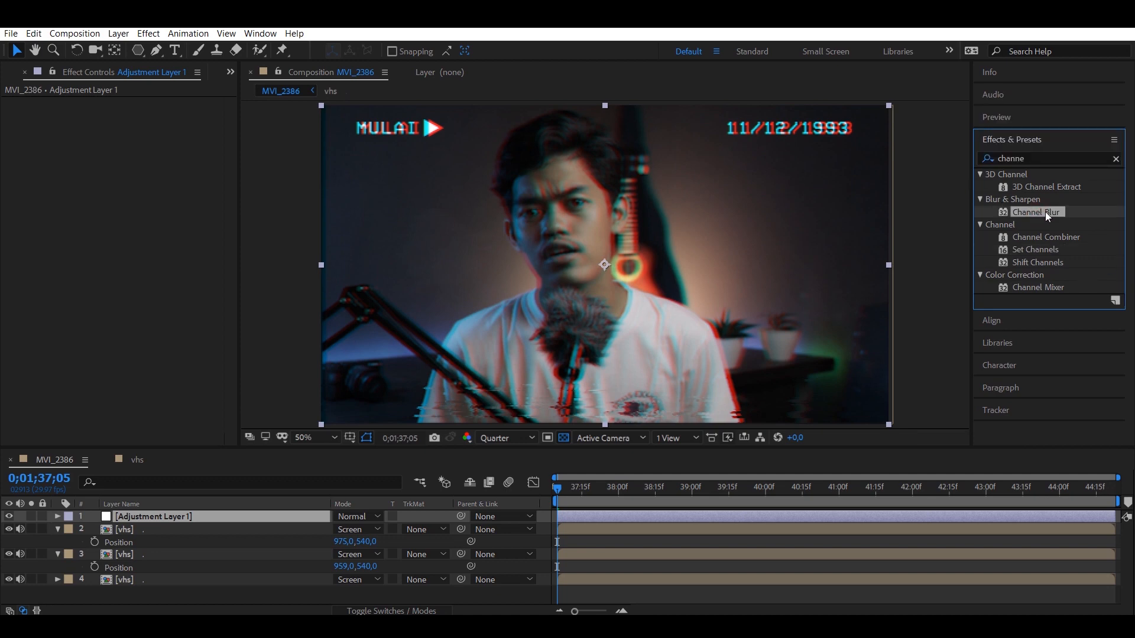
{"action": "left_click_drag", "start_coordinate": [1041, 211], "coordinate": [274, 516]}
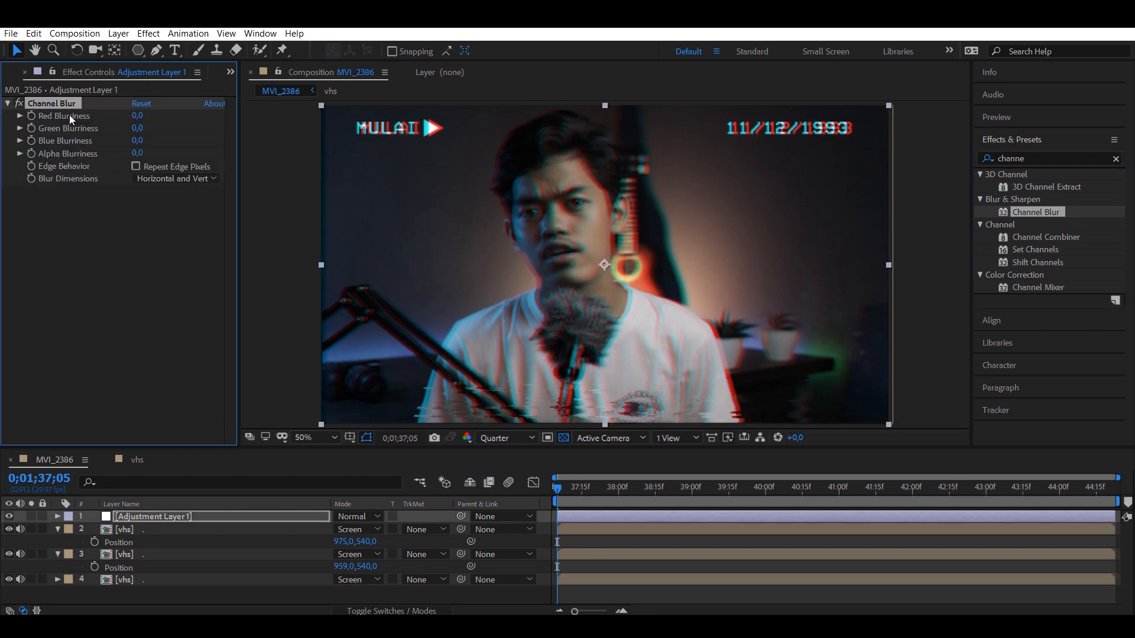
- Set the Channel Blur's Red Blurriness and Blue Blurriness to 20 each
{"action": "left_click", "coordinate": [137, 116]}
{"action": "type", "text": "20"}
{"action": "left_click", "coordinate": [149, 113]}
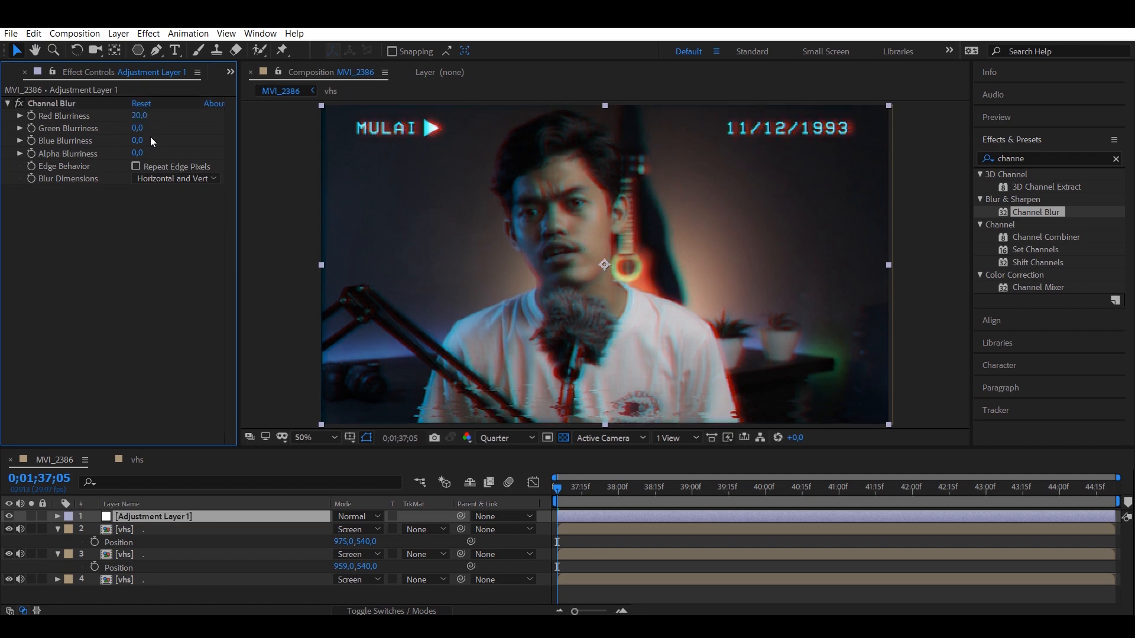
{"action": "left_click", "coordinate": [138, 140]}
{"action": "type", "text": "20"}
{"action": "key", "text": "Return"}
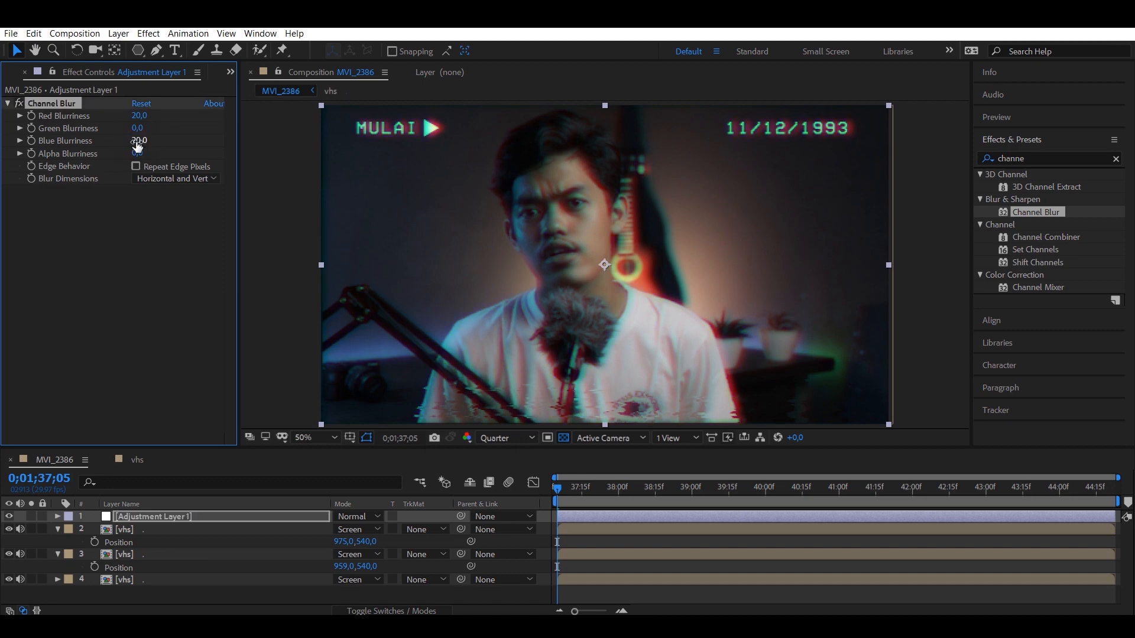
- Check the first frames and reduce the Channel Blur's Blue Blurriness to 10
{"action": "left_click_drag", "start_coordinate": [583, 488], "coordinate": [558, 481]}
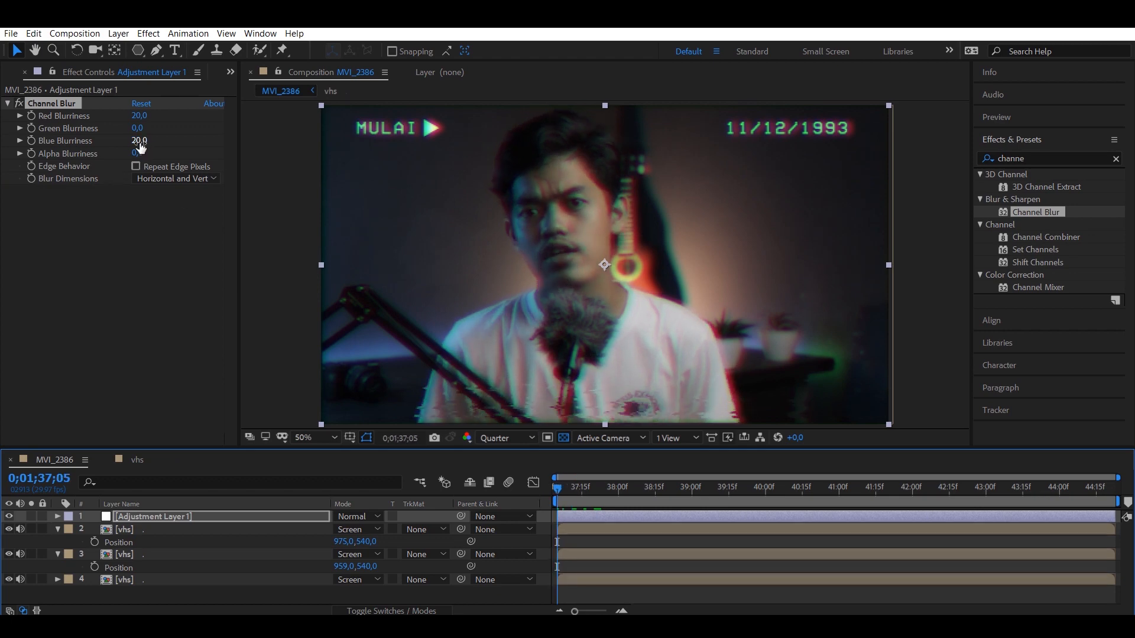
{"action": "left_click", "coordinate": [140, 141]}
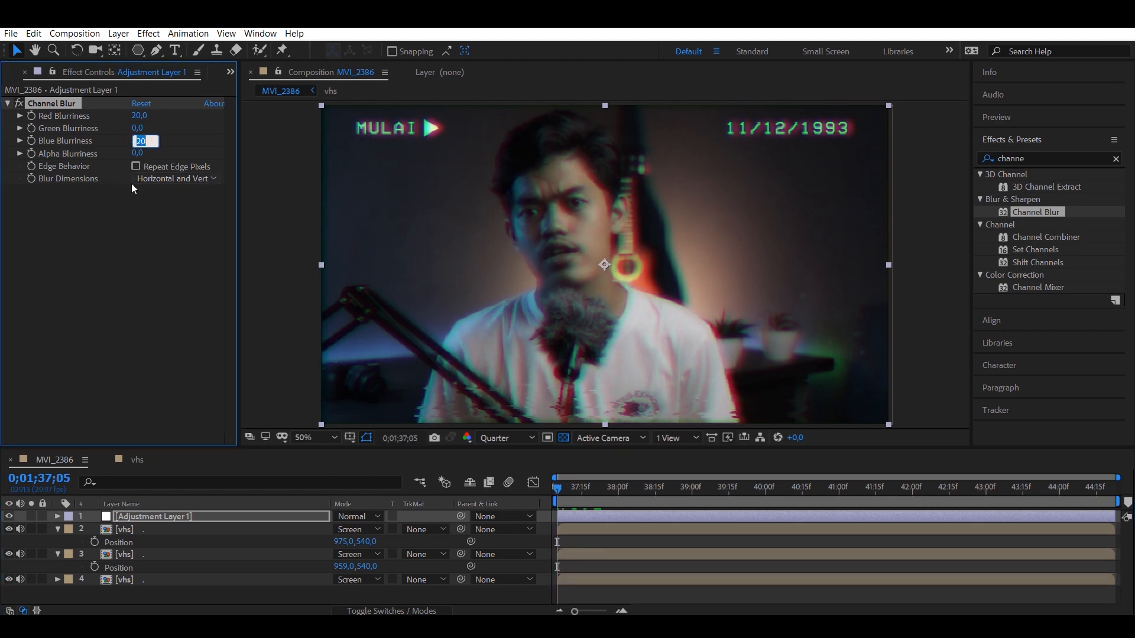
{"action": "type", "text": "10"}
{"action": "left_click", "coordinate": [76, 230]}
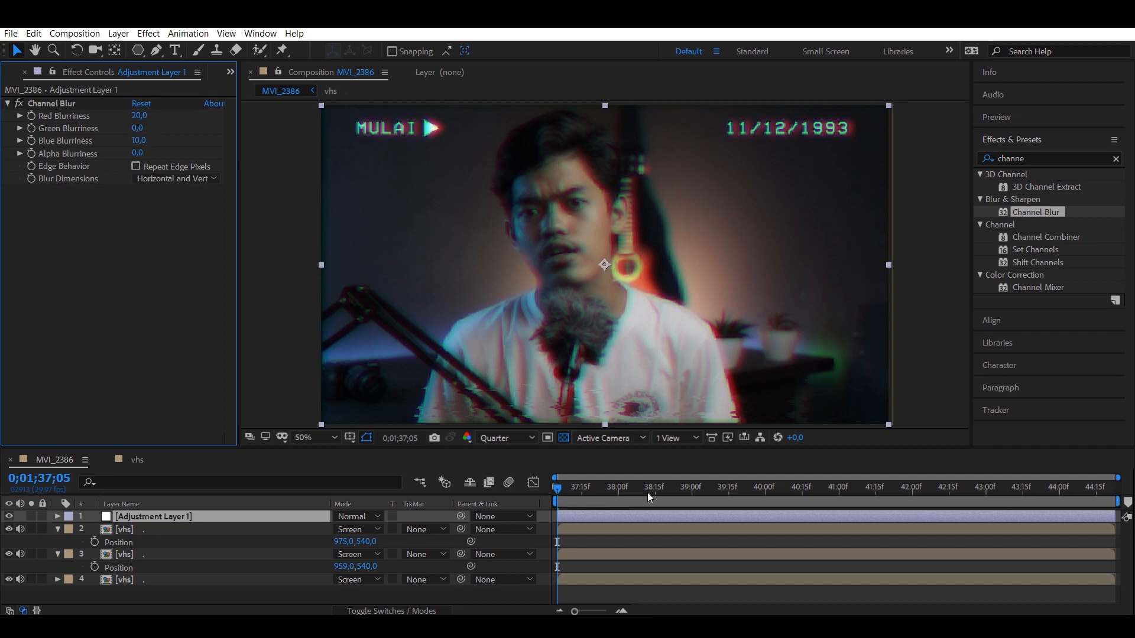
- Make the VHS static green screen effect_2.mp4 layer visible in the vhs composition and preview the look in MVI_2386
{"action": "left_click", "coordinate": [573, 506]}
{"action": "key", "text": "space"}
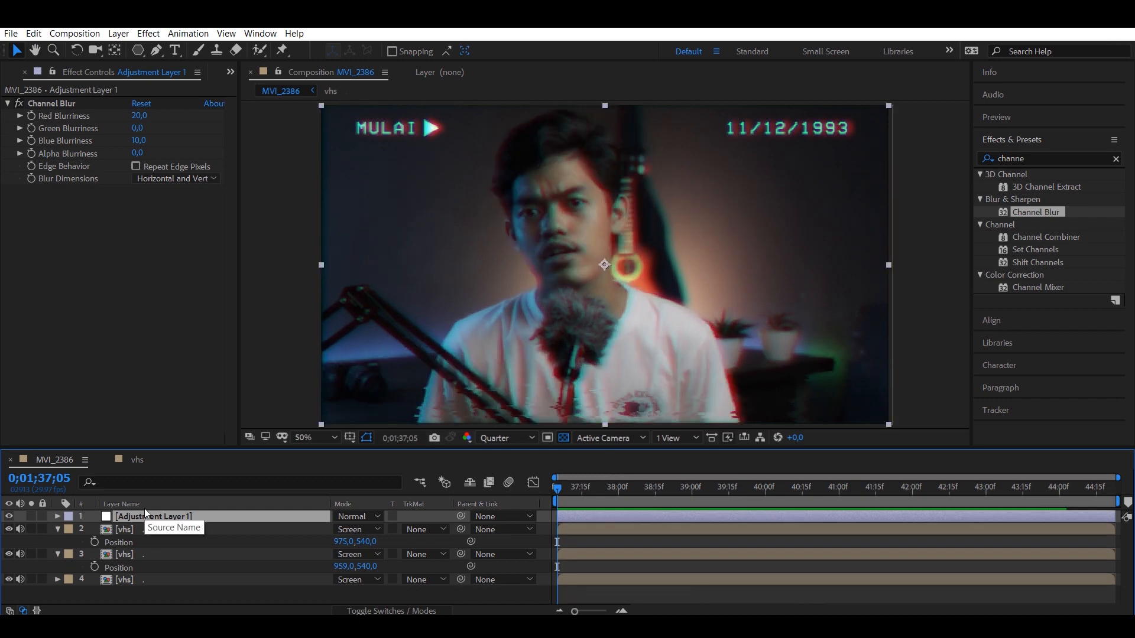
{"action": "left_click", "coordinate": [143, 465]}
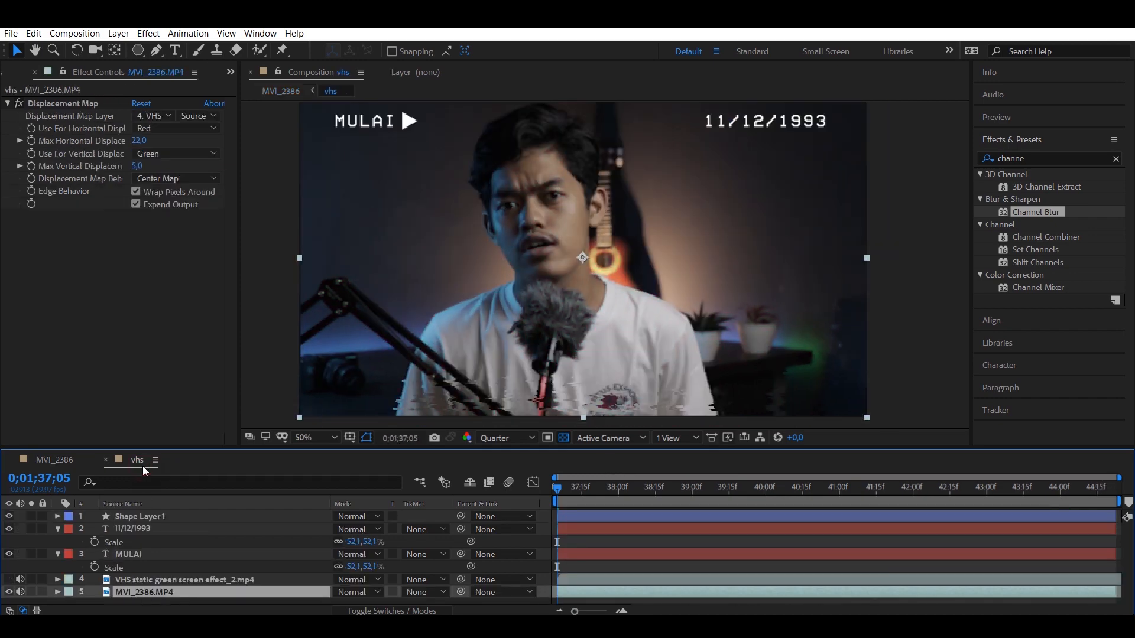
{"action": "left_click", "coordinate": [9, 579]}
{"action": "left_click", "coordinate": [37, 462]}
{"action": "key", "text": "space"}
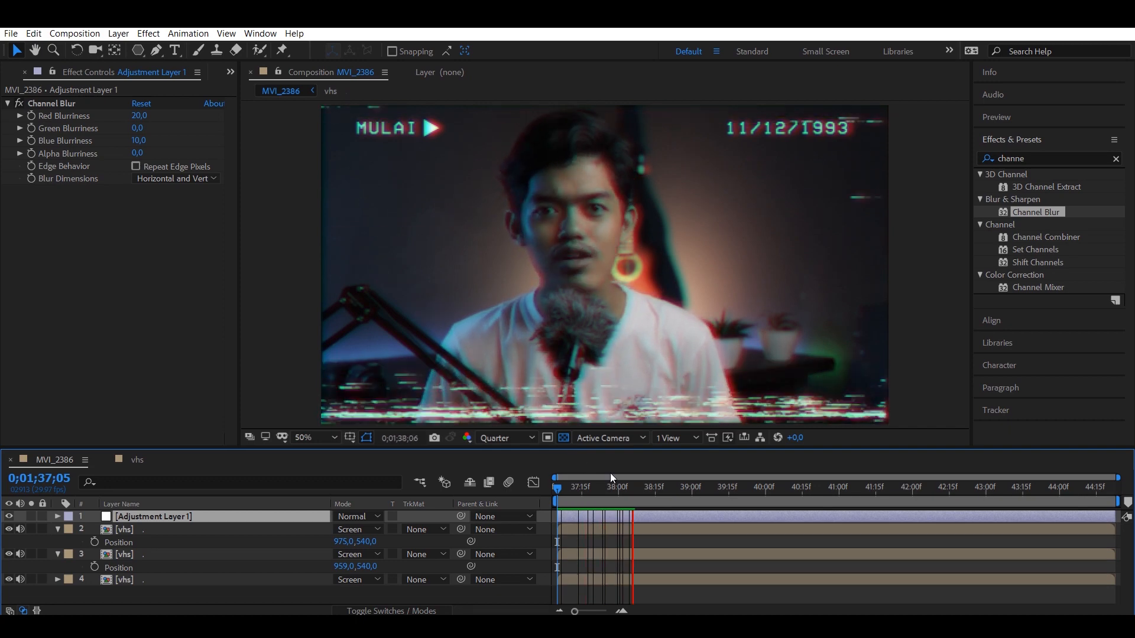
{"action": "key", "text": "space"}
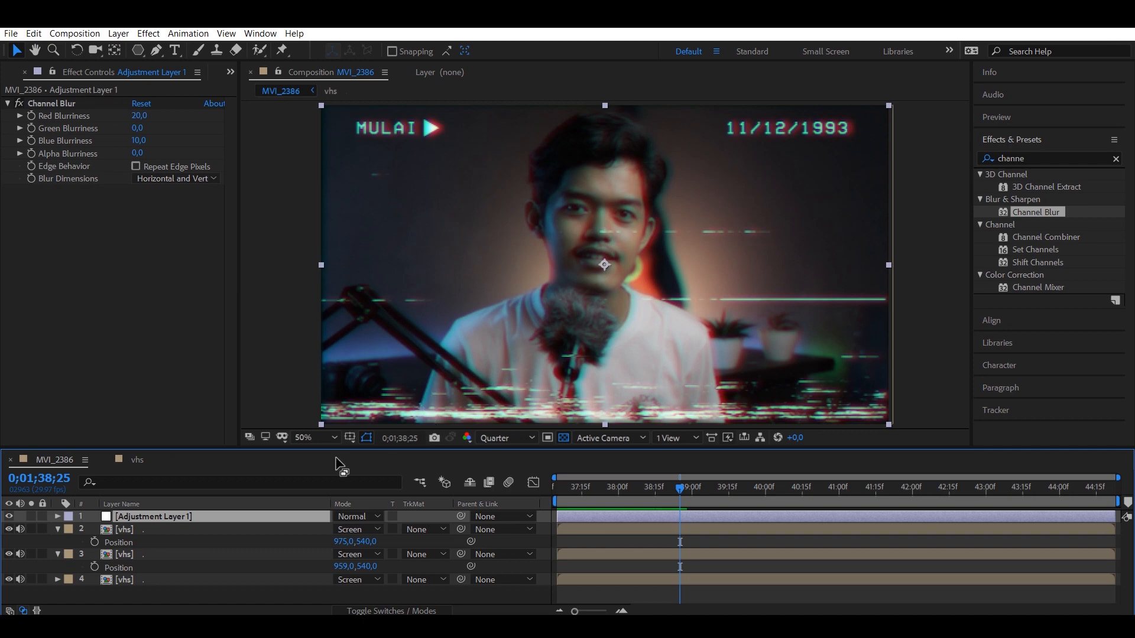
- Hide the VHS static green screen effect_2.mp4 layer in the vhs composition again and replay the MVI_2386 composition
{"action": "left_click", "coordinate": [136, 460]}
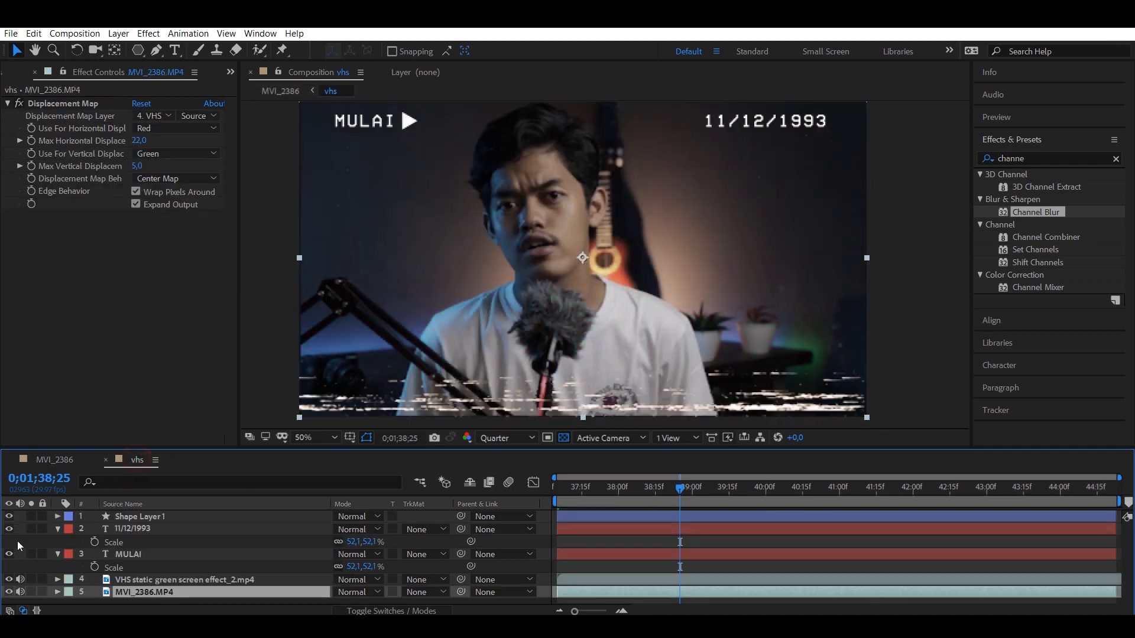
{"action": "left_click", "coordinate": [9, 580]}
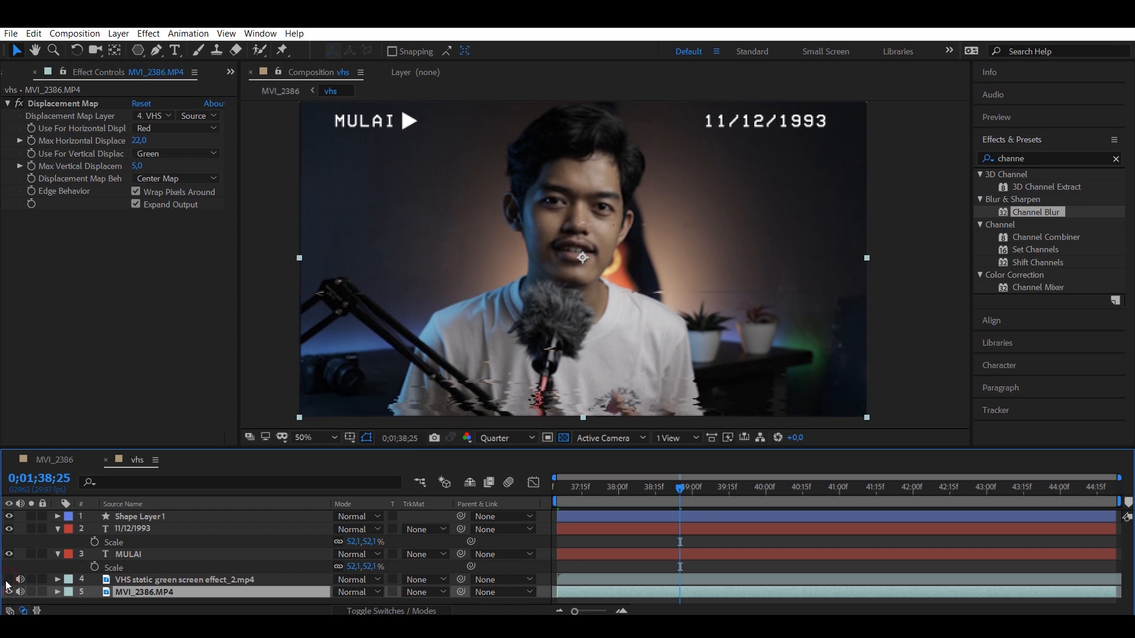
{"action": "left_click", "coordinate": [31, 466]}
{"action": "key", "text": "space"}
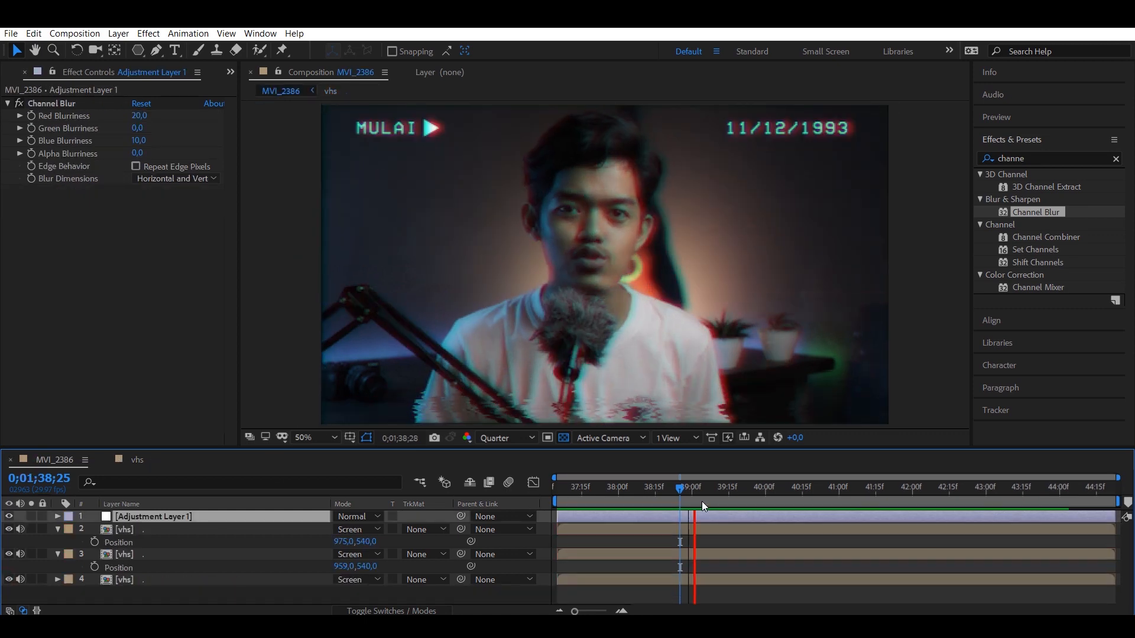
{"action": "key", "text": "space"}
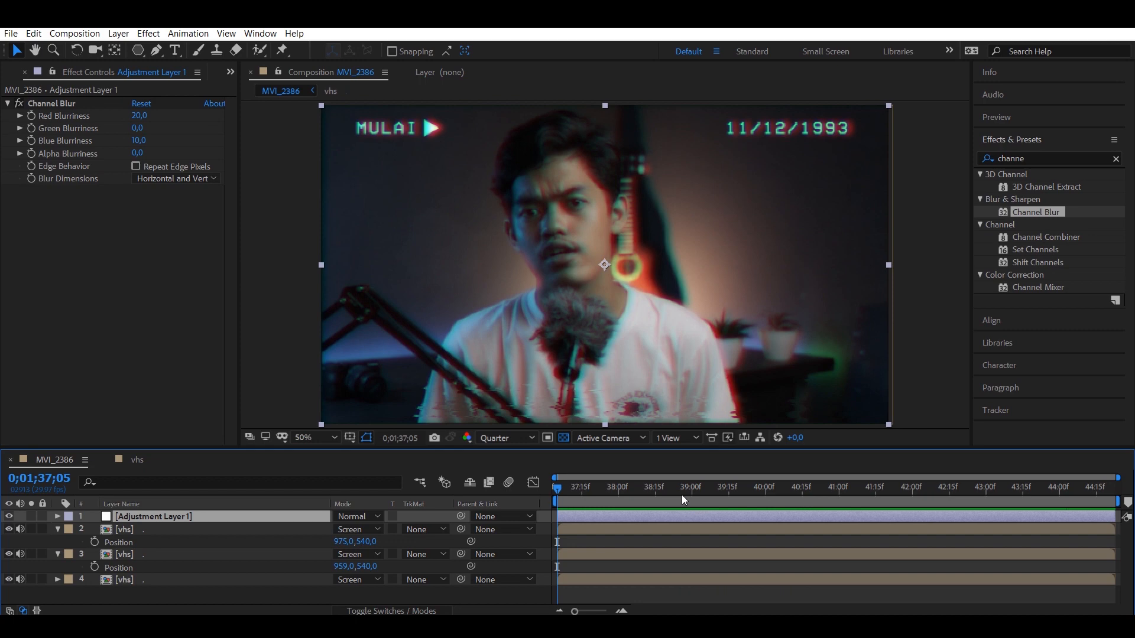
- Find the Noise effect by searching for "noise" and apply it to the adjustment layer in MVI_2386
{"action": "left_click", "coordinate": [1034, 158]}
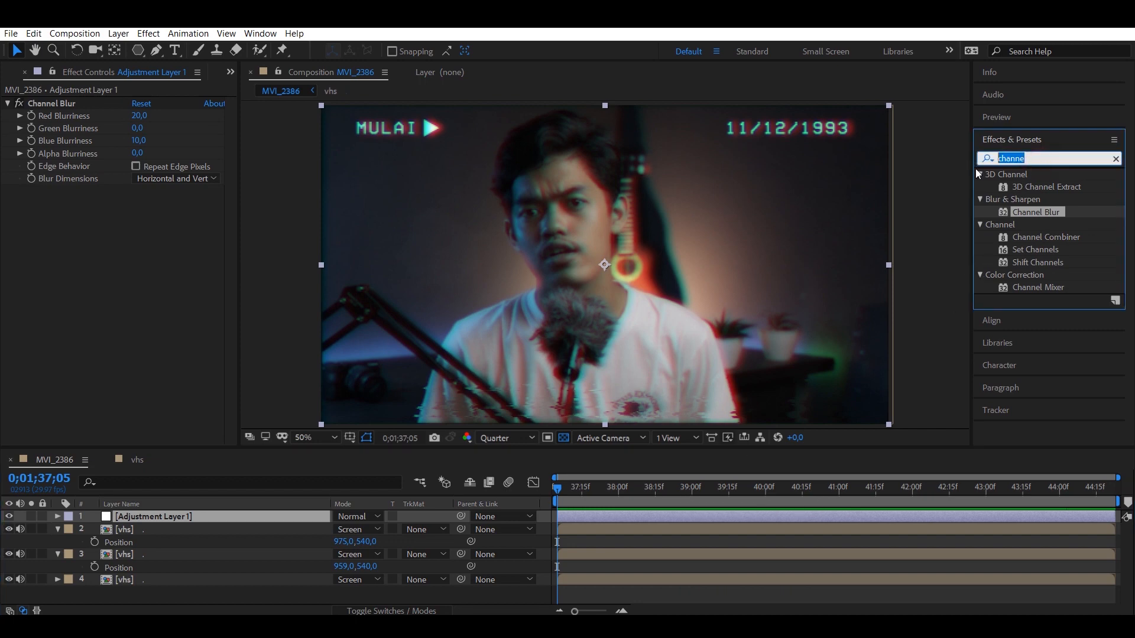
{"action": "type", "text": "noise"}
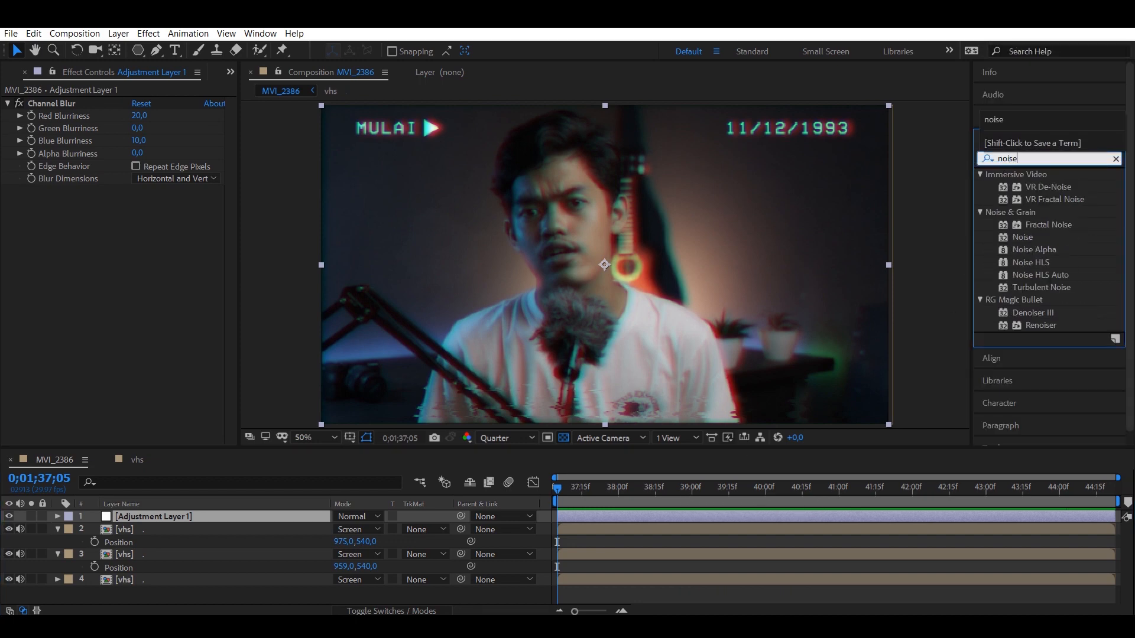
{"action": "left_click", "coordinate": [1033, 241]}
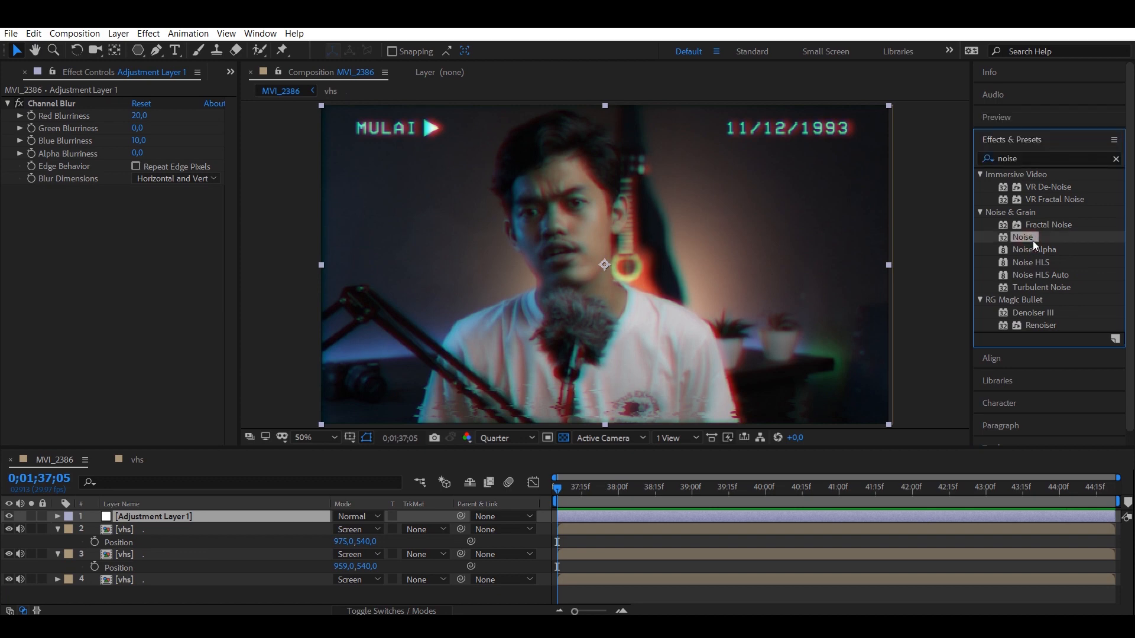
{"action": "left_click_drag", "start_coordinate": [1035, 241], "coordinate": [211, 516]}
- Set the Noise effect's Amount of Noise to 11% and preview the composition
{"action": "left_click_drag", "start_coordinate": [136, 204], "coordinate": [142, 203]}
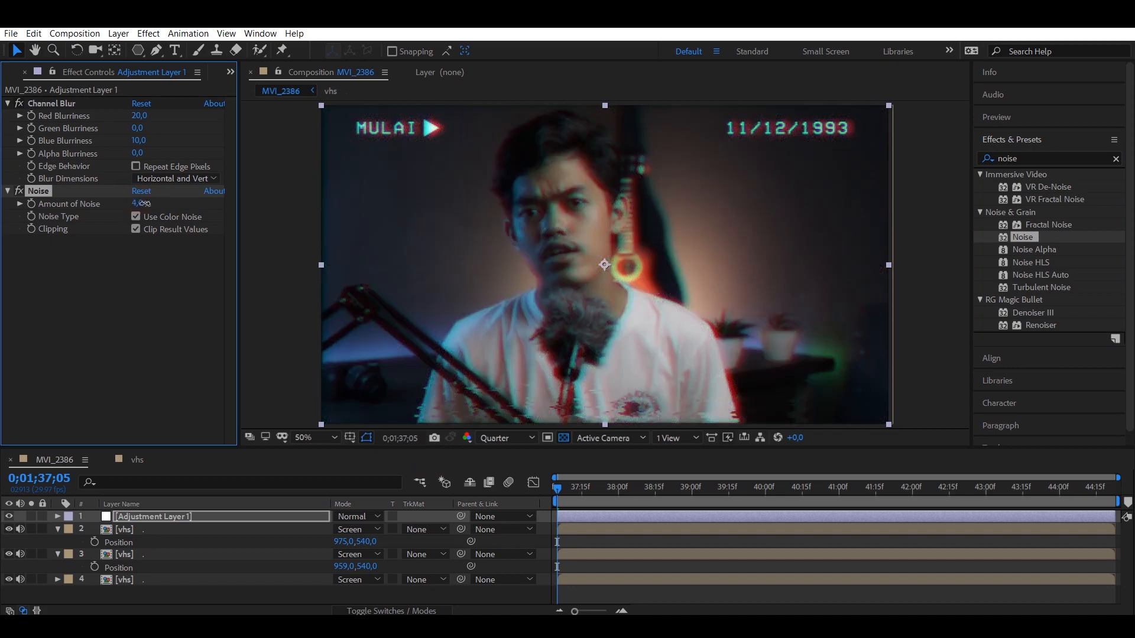
{"action": "key", "text": "space"}
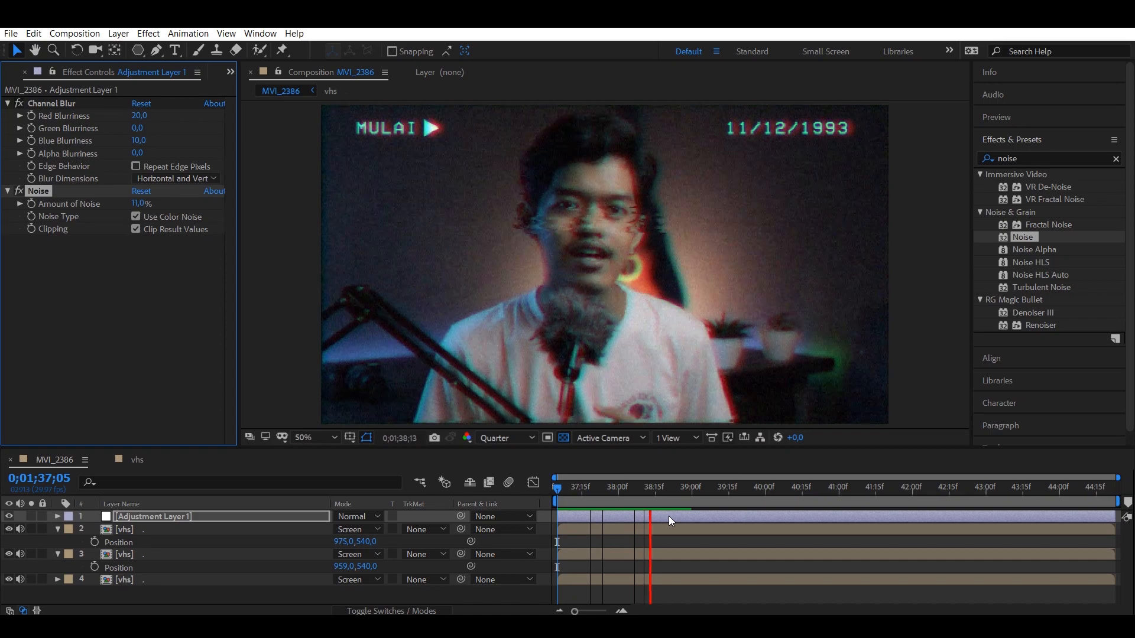
{"action": "key", "text": "space"}
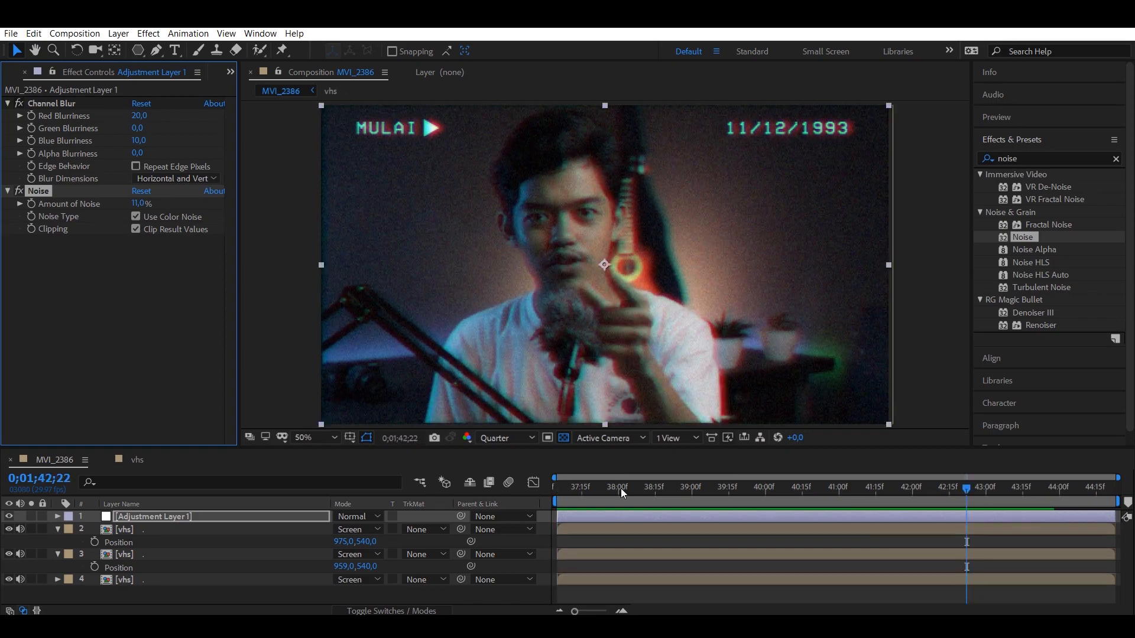